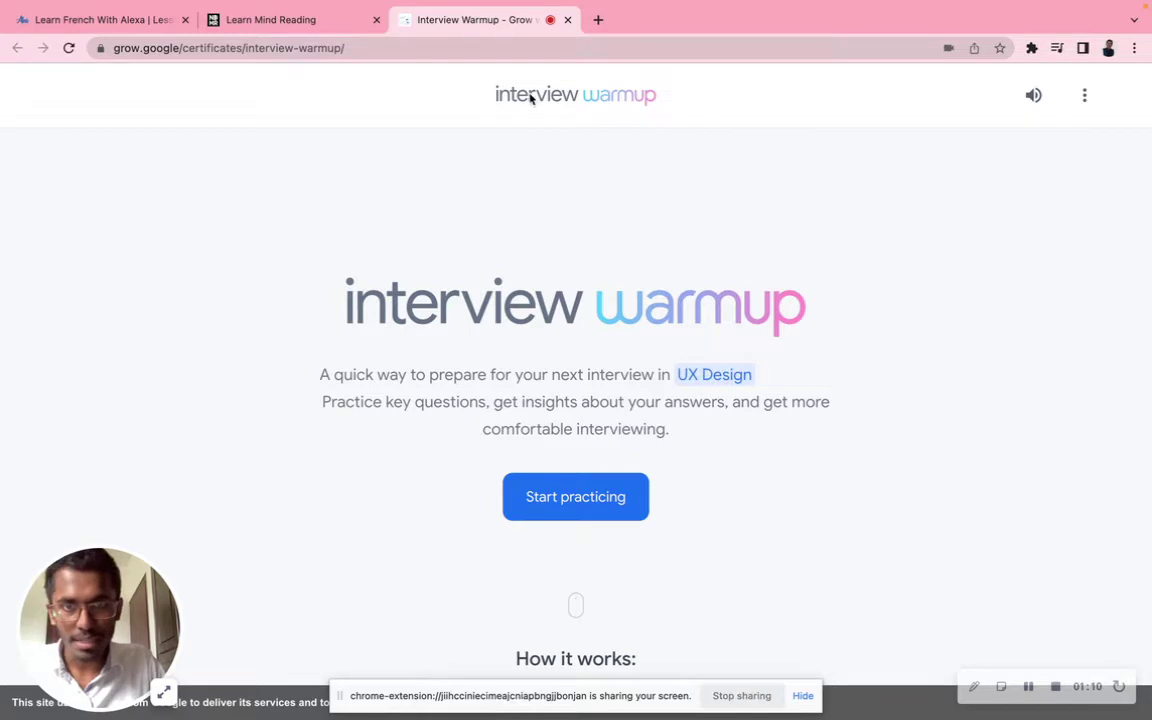
Search Google for 'interview warmup' in a new tab and open the Grow with Google result.
{"action": "left_click", "coordinate": [597, 19]}
{"action": "type", "text": "in"}
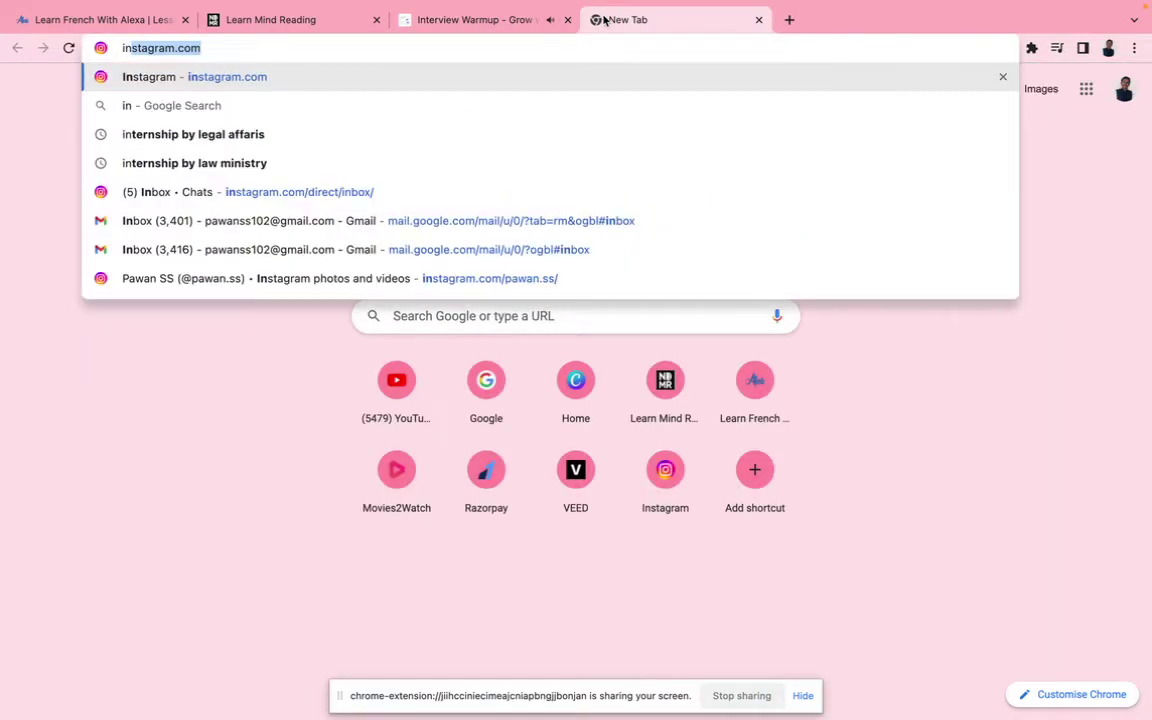
{"action": "type", "text": "terview "}
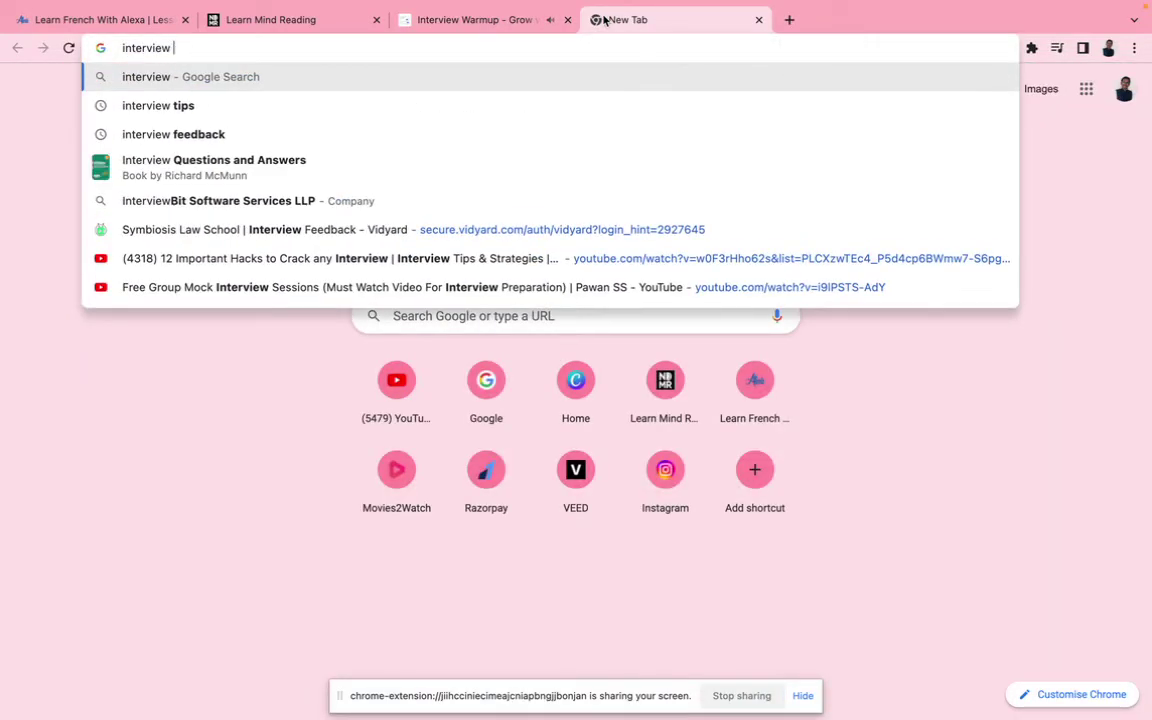
{"action": "type", "text": "war"}
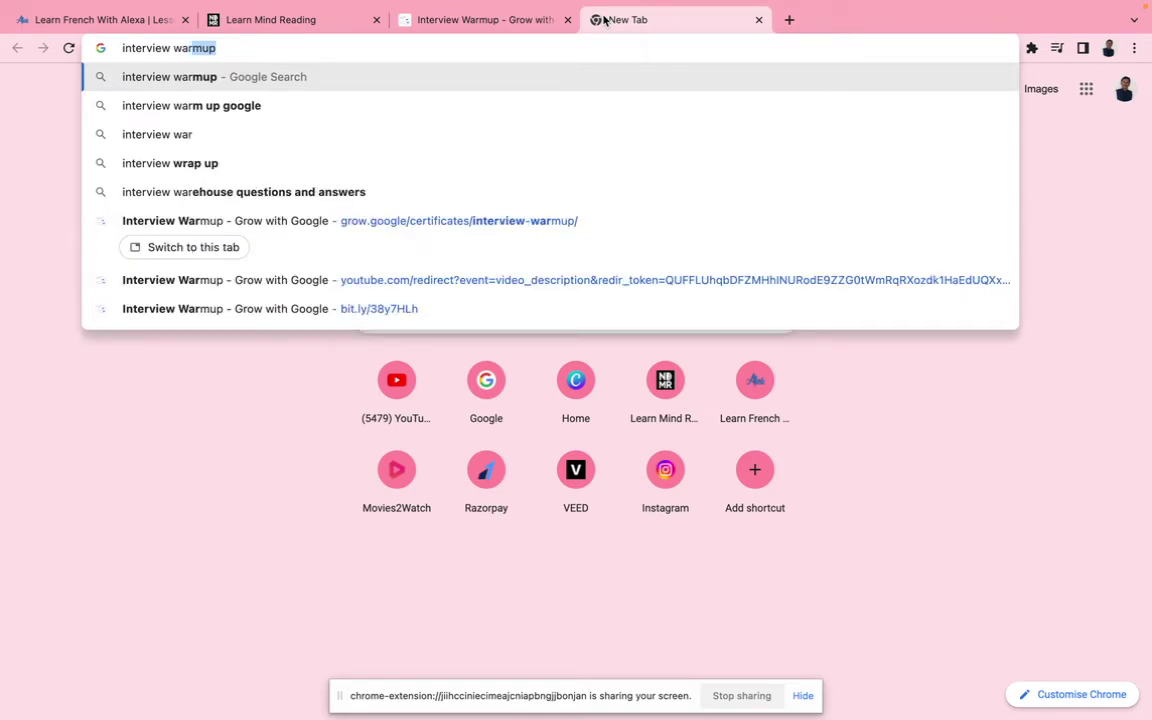
{"action": "key", "text": "Return"}
{"action": "left_click", "coordinate": [228, 245]}
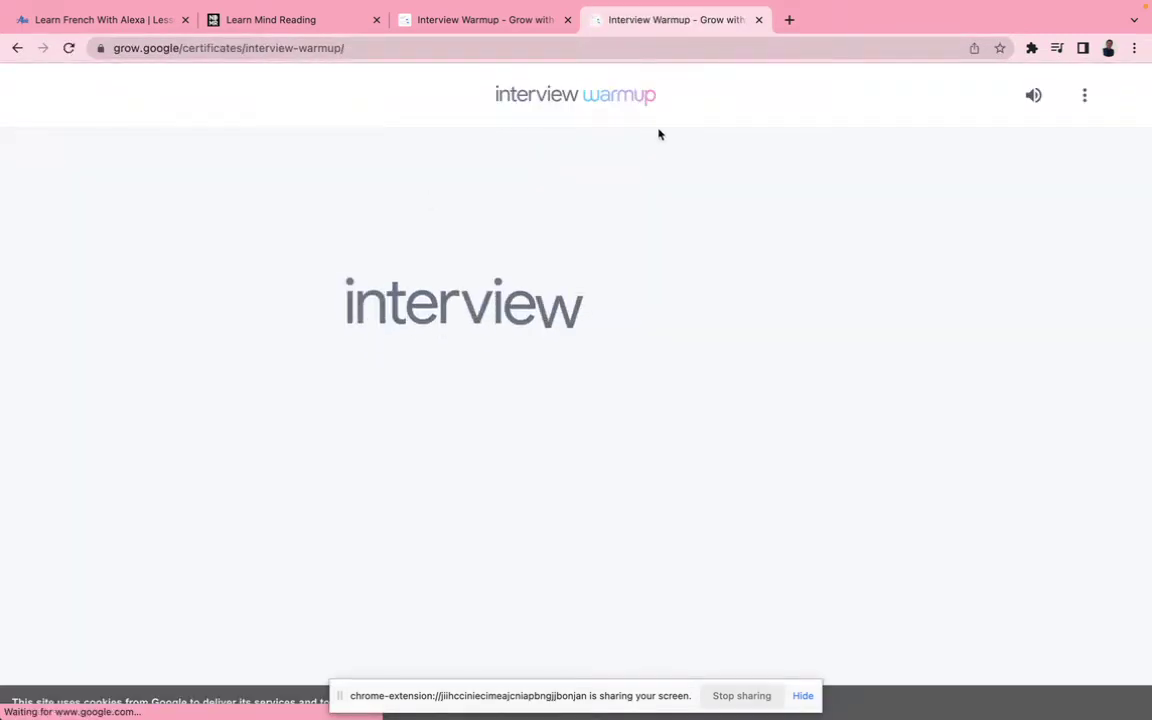
Close the duplicate Interview Warmup tab, confirming Leave at the prompt.
{"action": "mouse_move", "coordinate": [563, 18]}
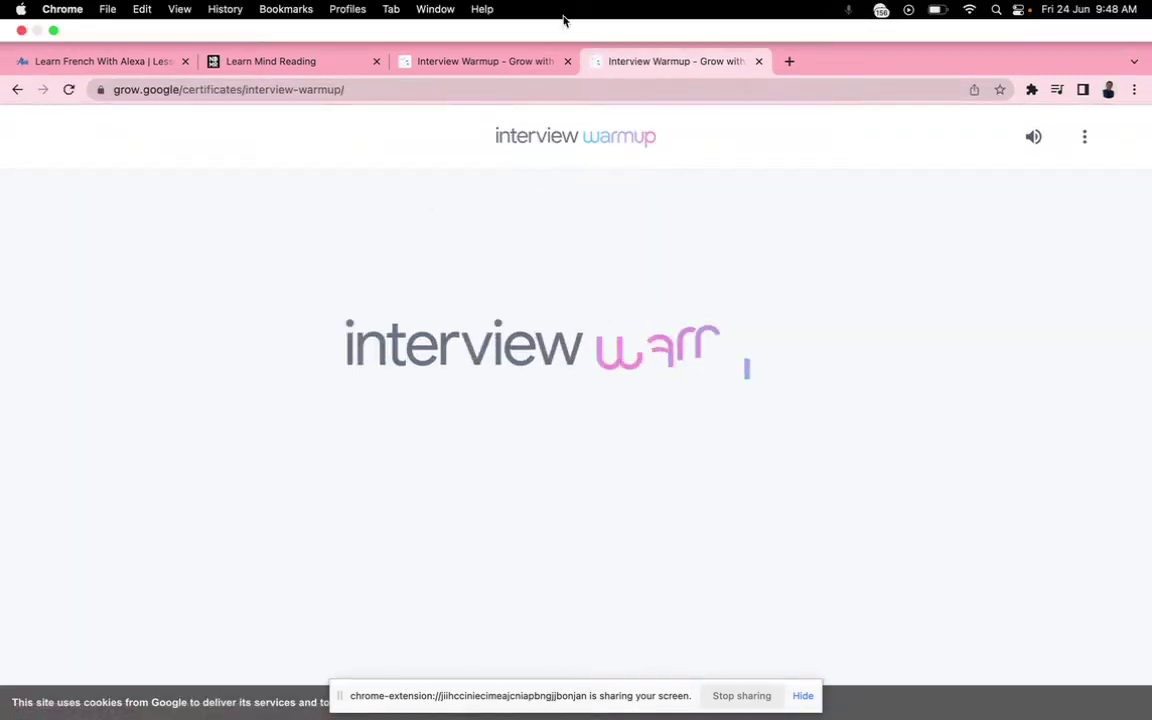
{"action": "left_click", "coordinate": [567, 61]}
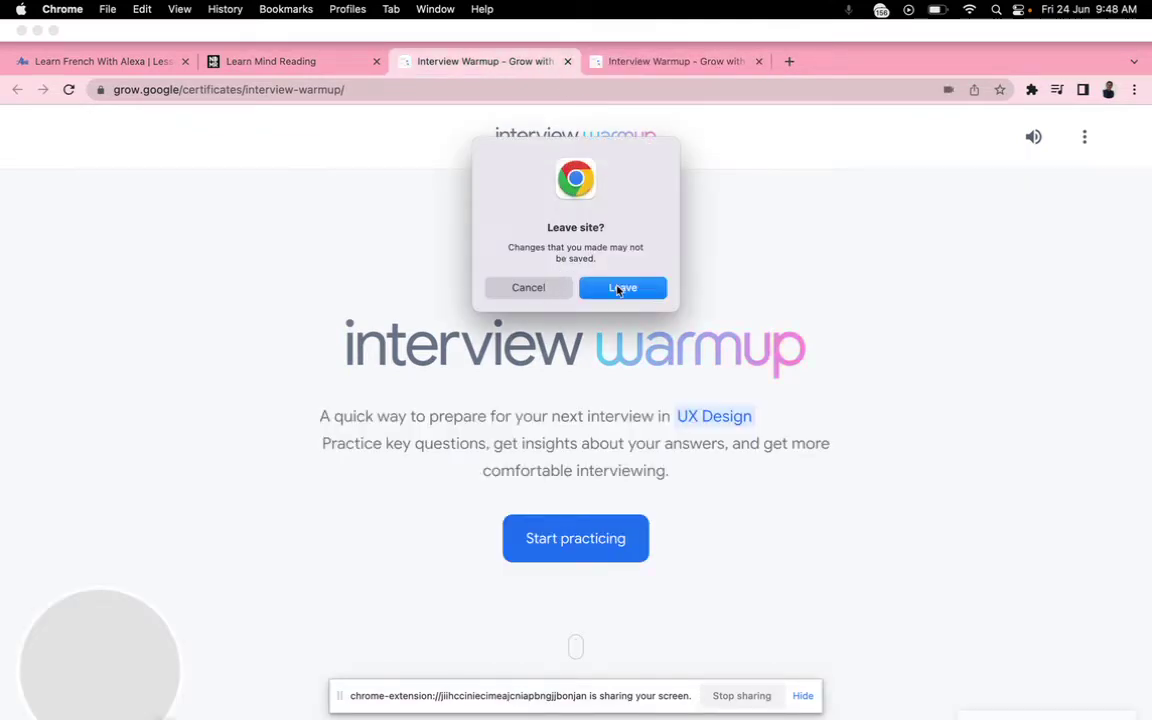
{"action": "left_click", "coordinate": [621, 288]}
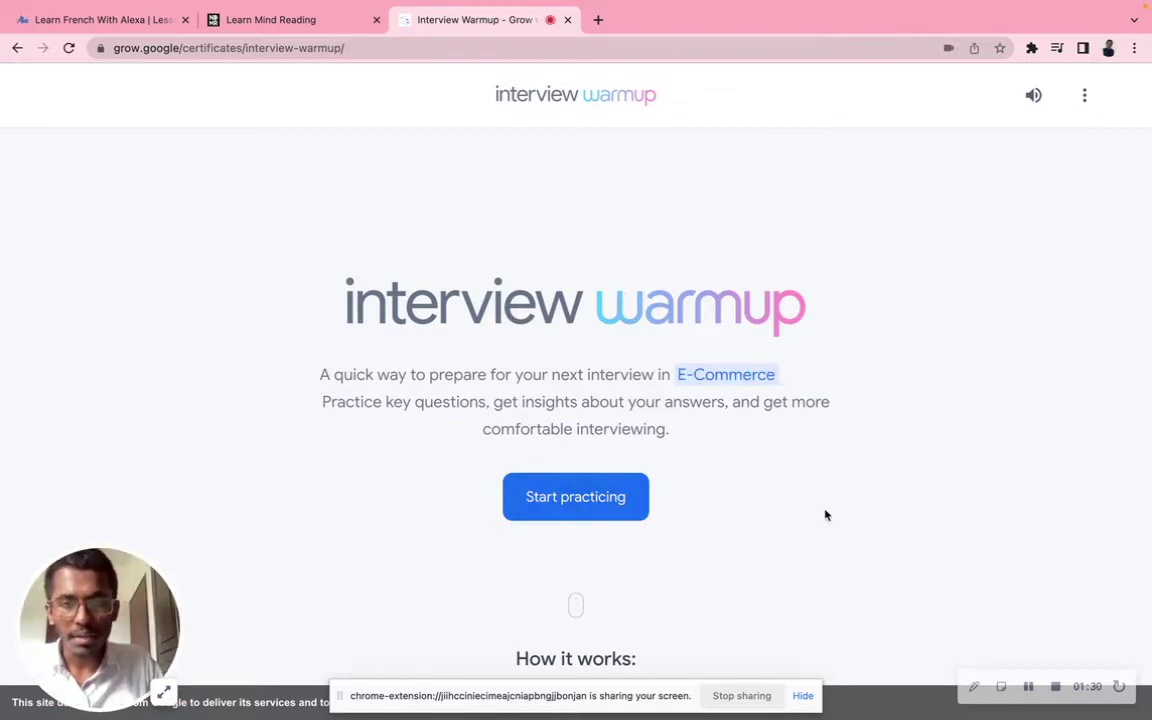
{"action": "scroll", "coordinate": [824, 507], "scroll_direction": "down", "scroll_amount": 3}
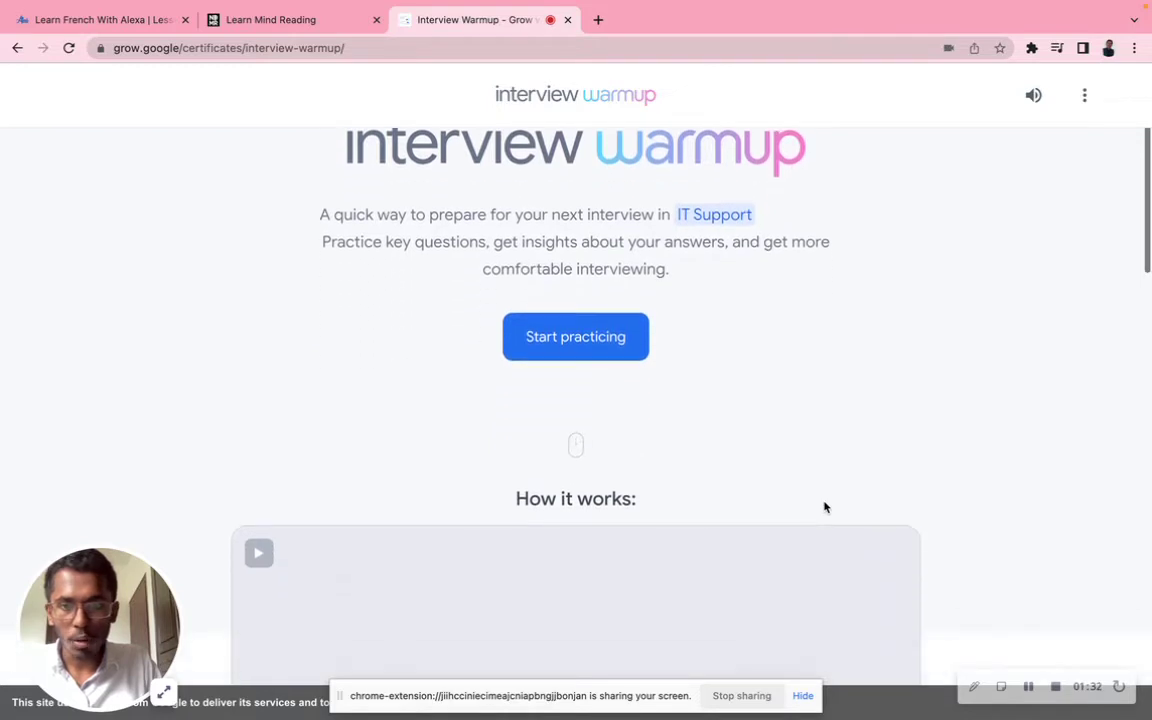
{"action": "scroll", "coordinate": [824, 507], "scroll_direction": "up", "scroll_amount": 1}
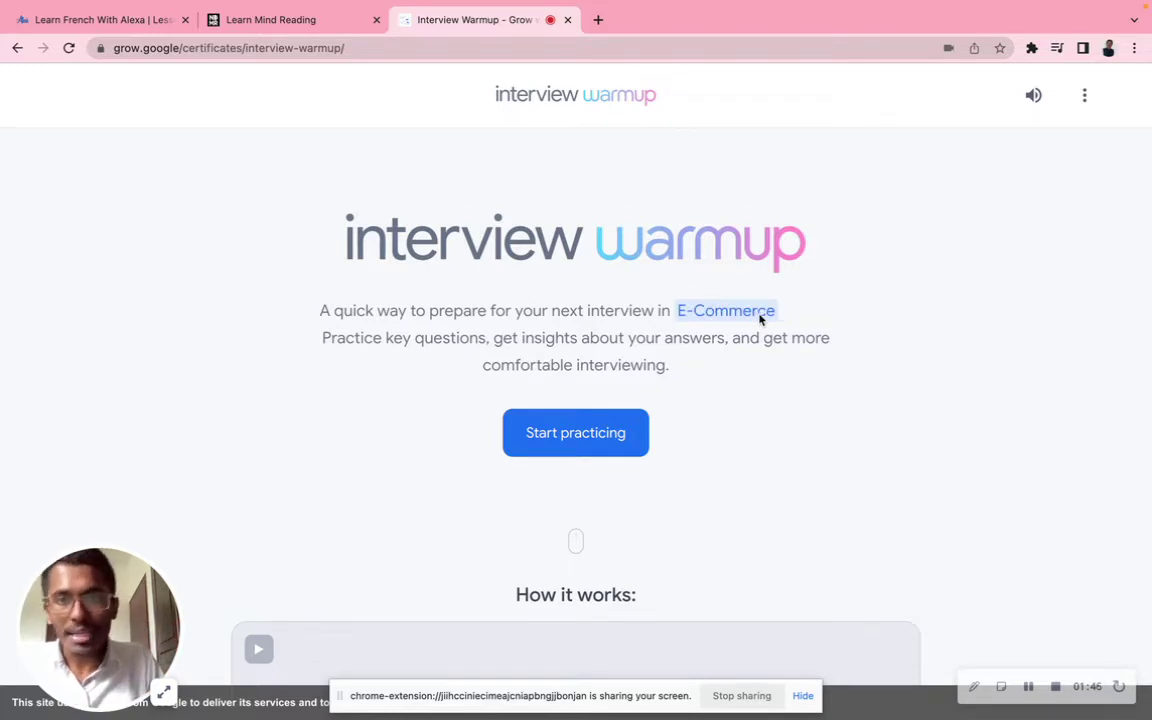
{"action": "scroll", "coordinate": [760, 318], "scroll_direction": "down", "scroll_amount": 5}
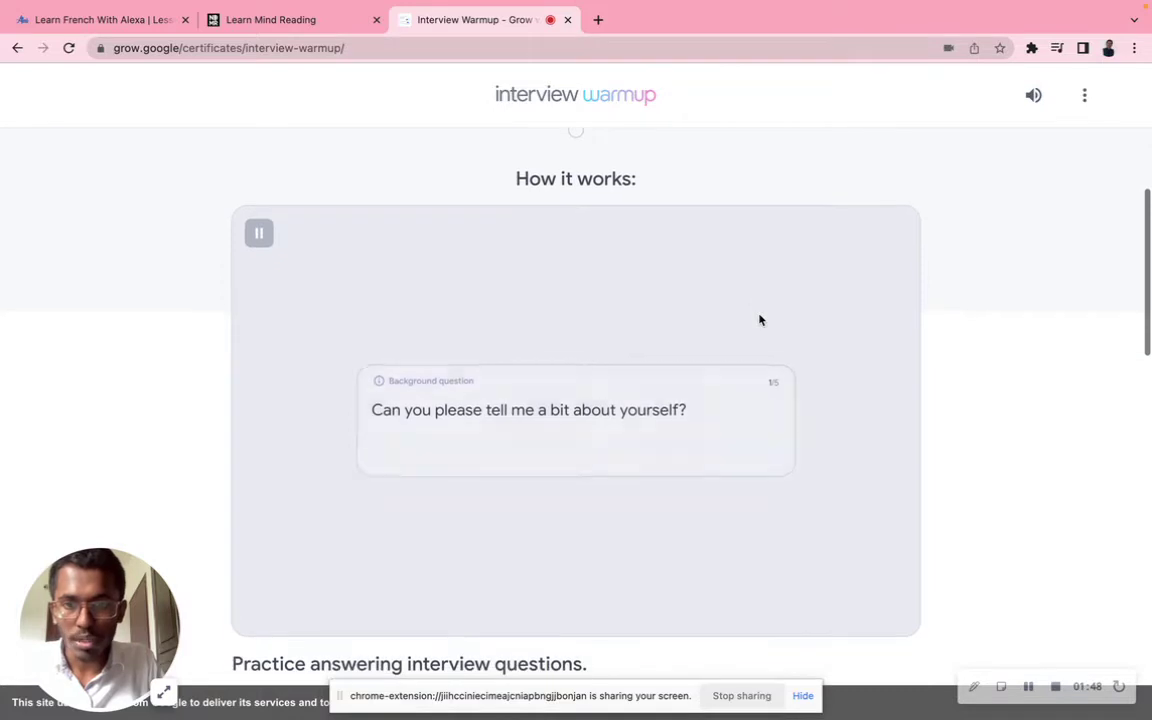
{"action": "scroll", "coordinate": [760, 319], "scroll_direction": "down", "scroll_amount": 2}
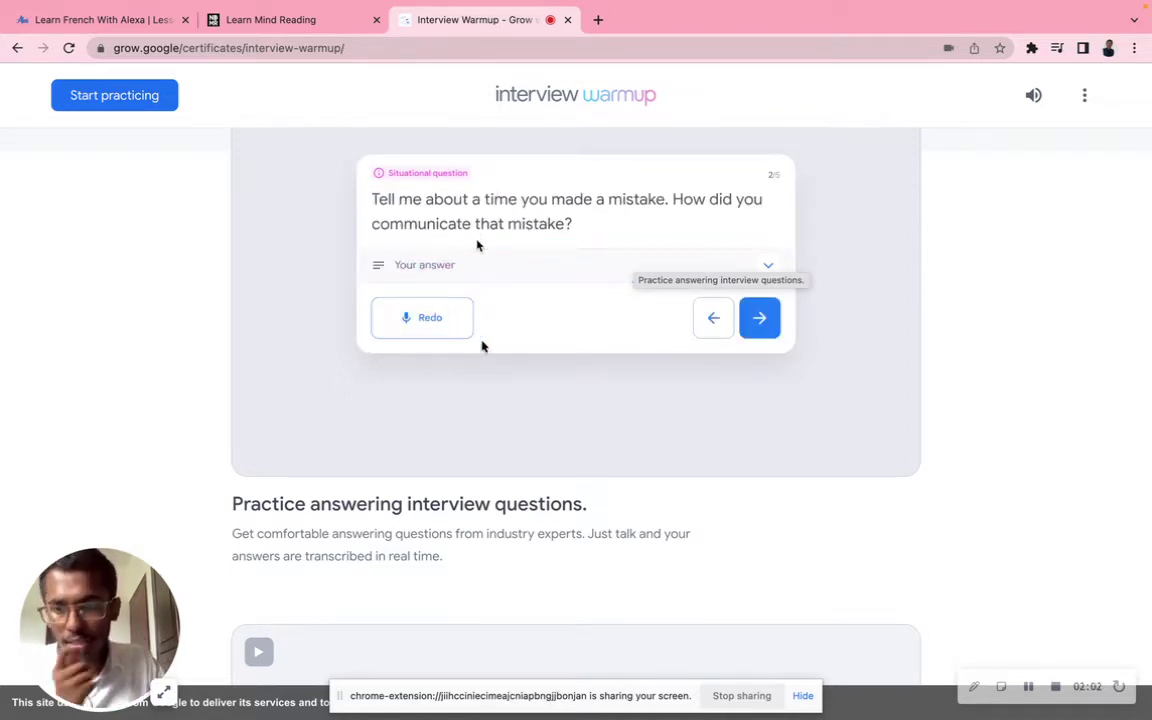
{"action": "scroll", "coordinate": [490, 210], "scroll_direction": "down", "scroll_amount": 5}
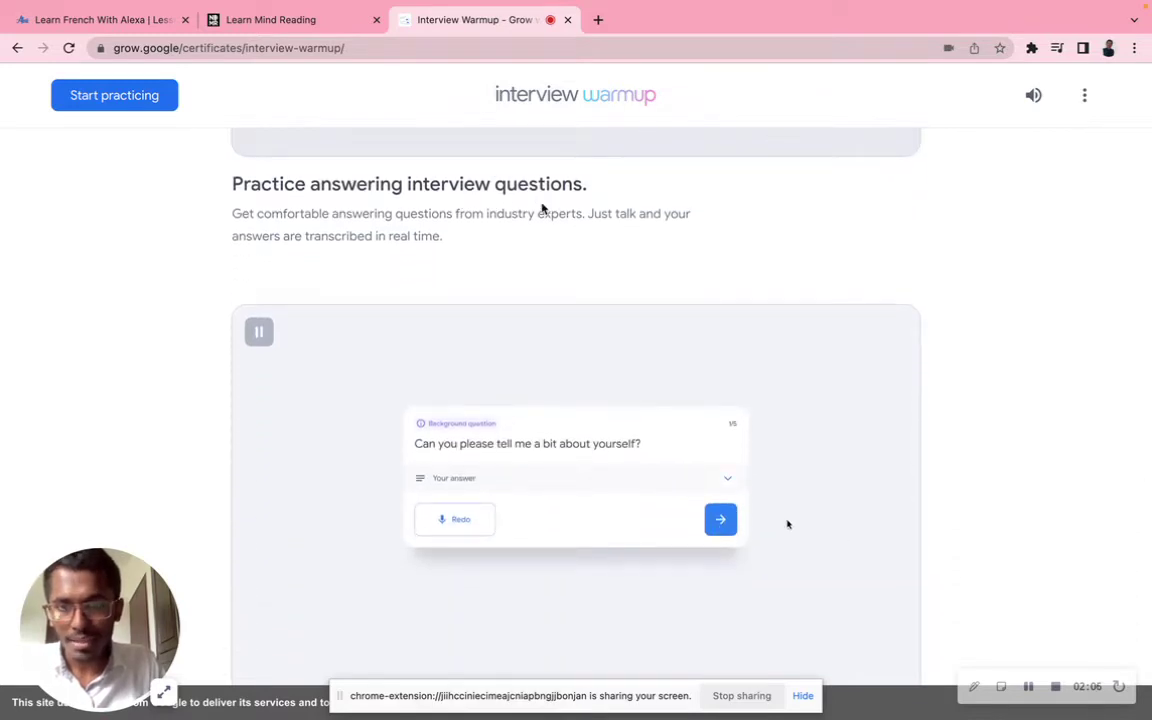
{"action": "scroll", "coordinate": [540, 206], "scroll_direction": "down", "scroll_amount": 3}
{"action": "scroll", "coordinate": [541, 209], "scroll_direction": "down", "scroll_amount": 4}
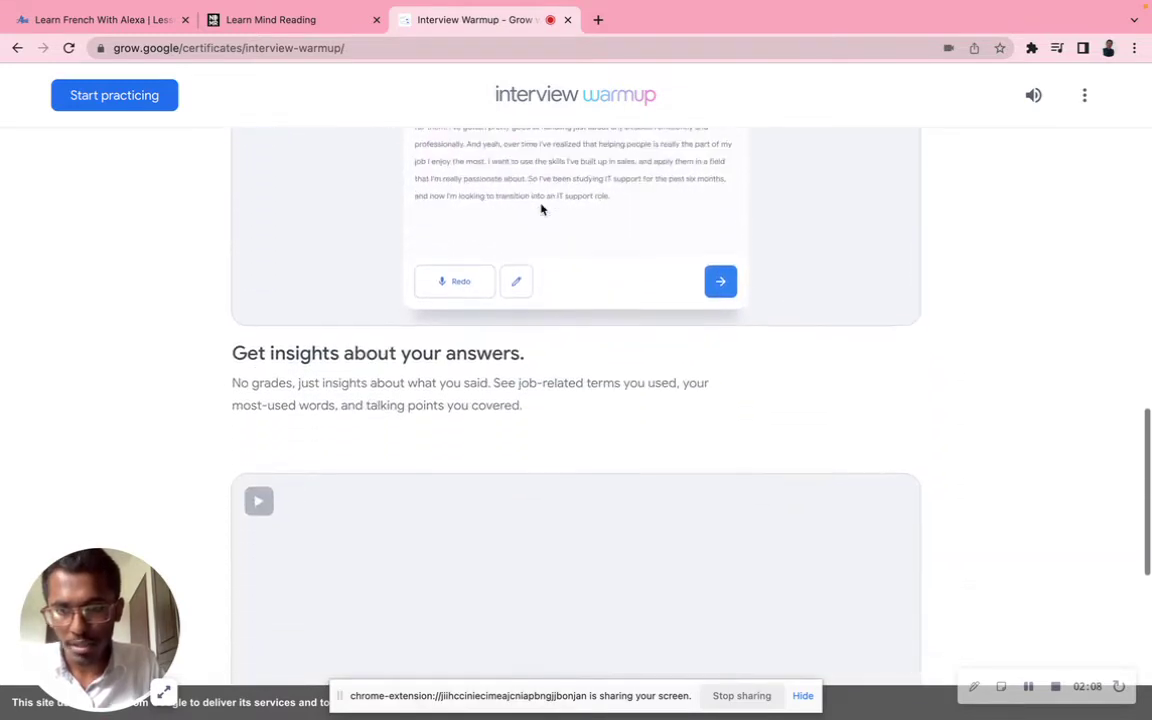
{"action": "scroll", "coordinate": [466, 262], "scroll_direction": "down", "scroll_amount": 6}
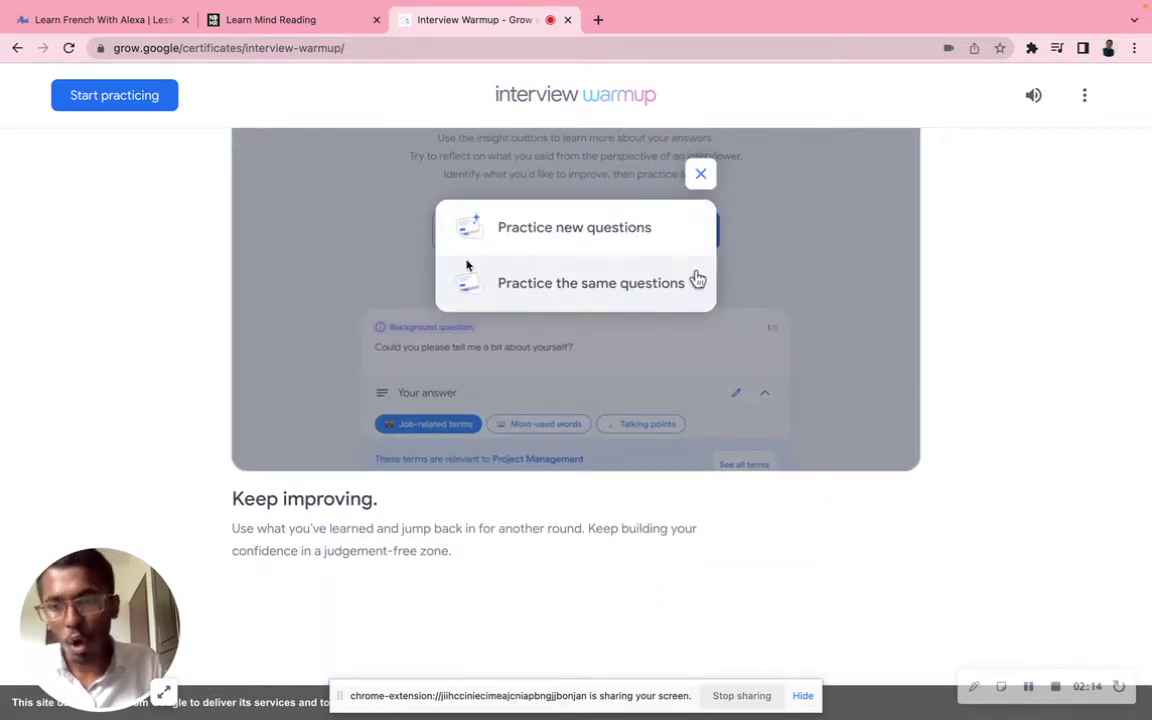
{"action": "scroll", "coordinate": [466, 265], "scroll_direction": "down", "scroll_amount": 2}
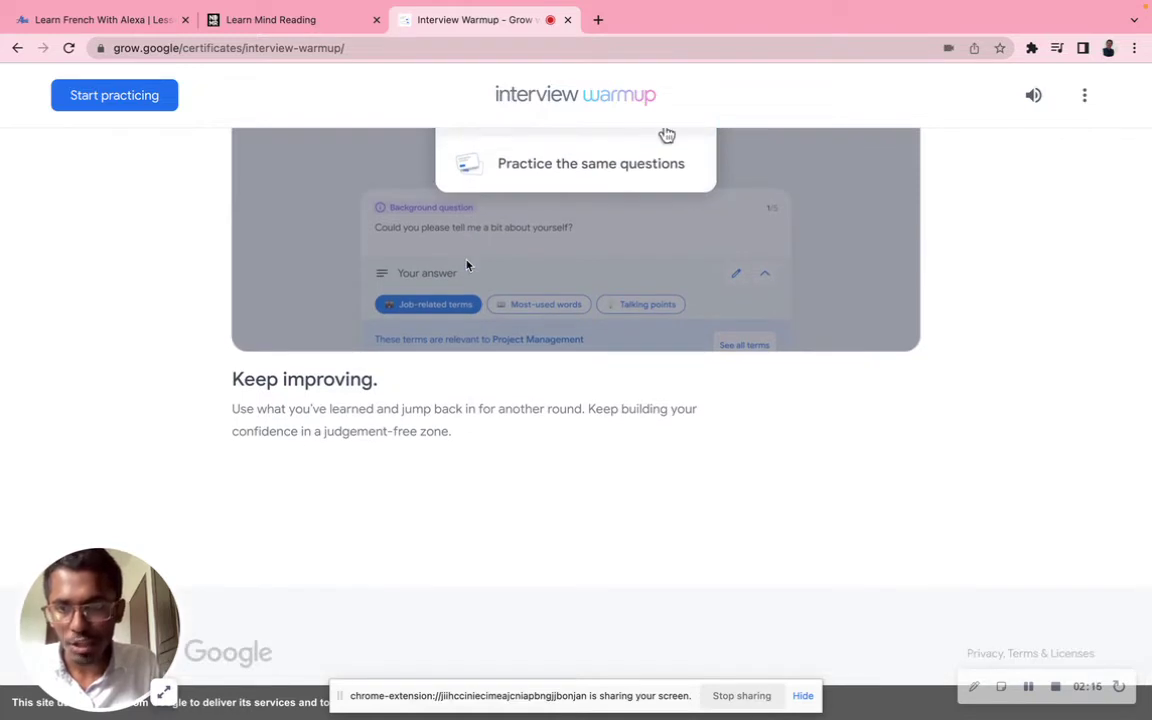
{"action": "scroll", "coordinate": [466, 265], "scroll_direction": "up", "scroll_amount": 2}
{"action": "scroll", "coordinate": [466, 265], "scroll_direction": "up", "scroll_amount": 8}
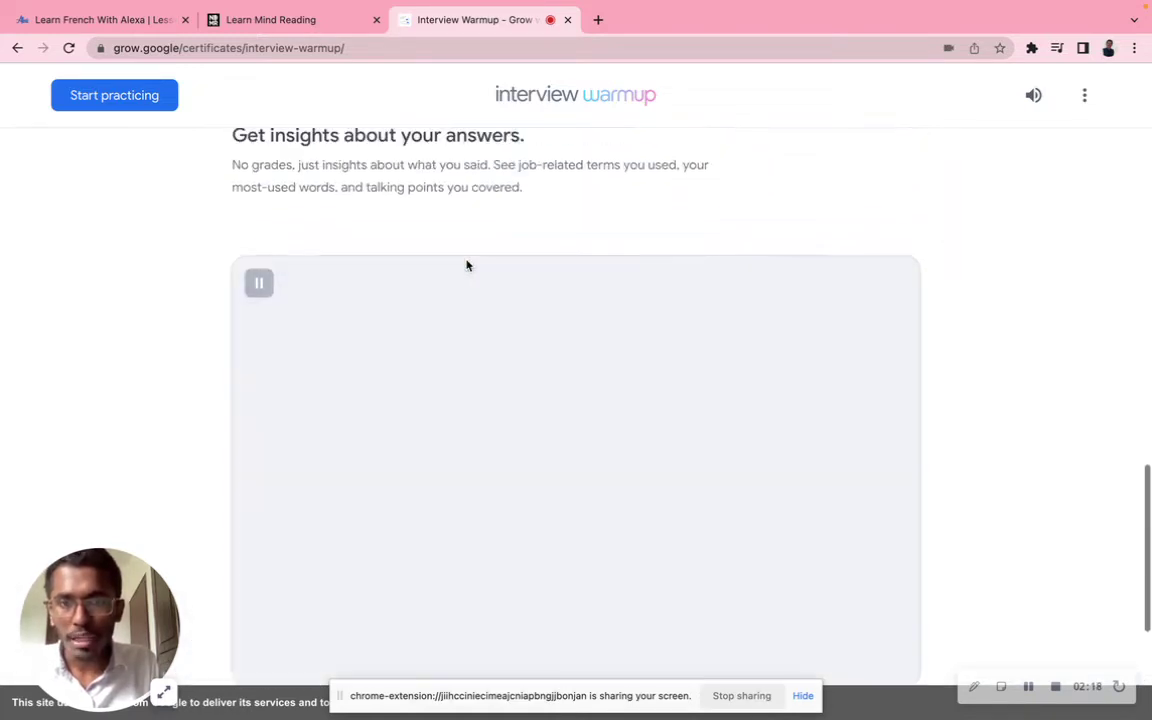
{"action": "scroll", "coordinate": [466, 265], "scroll_direction": "up", "scroll_amount": 9}
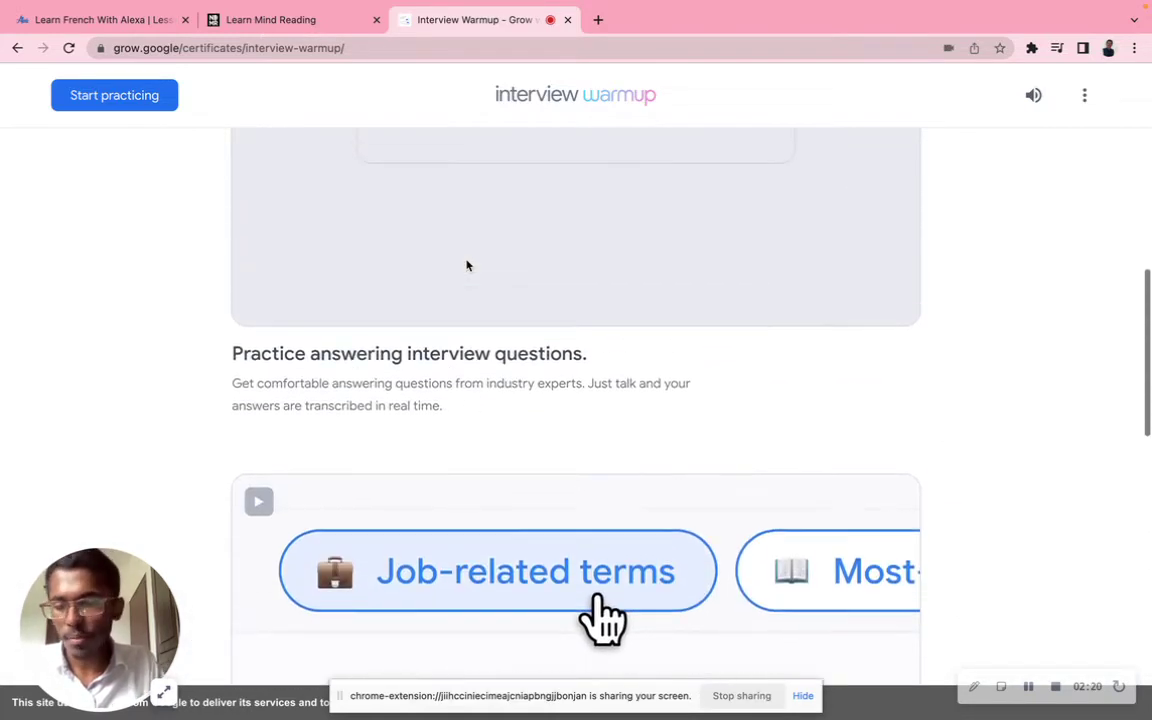
{"action": "scroll", "coordinate": [466, 265], "scroll_direction": "up", "scroll_amount": 2}
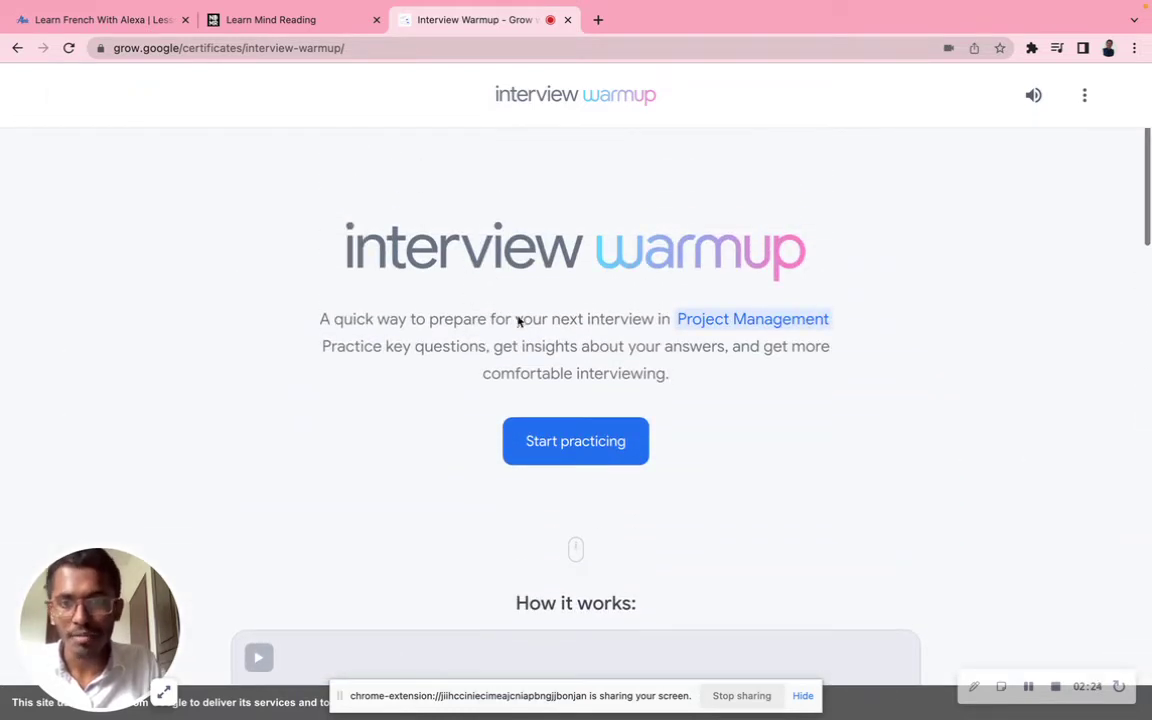
Start a new General-field practice session and allow microphone access.
{"action": "left_click", "coordinate": [590, 459]}
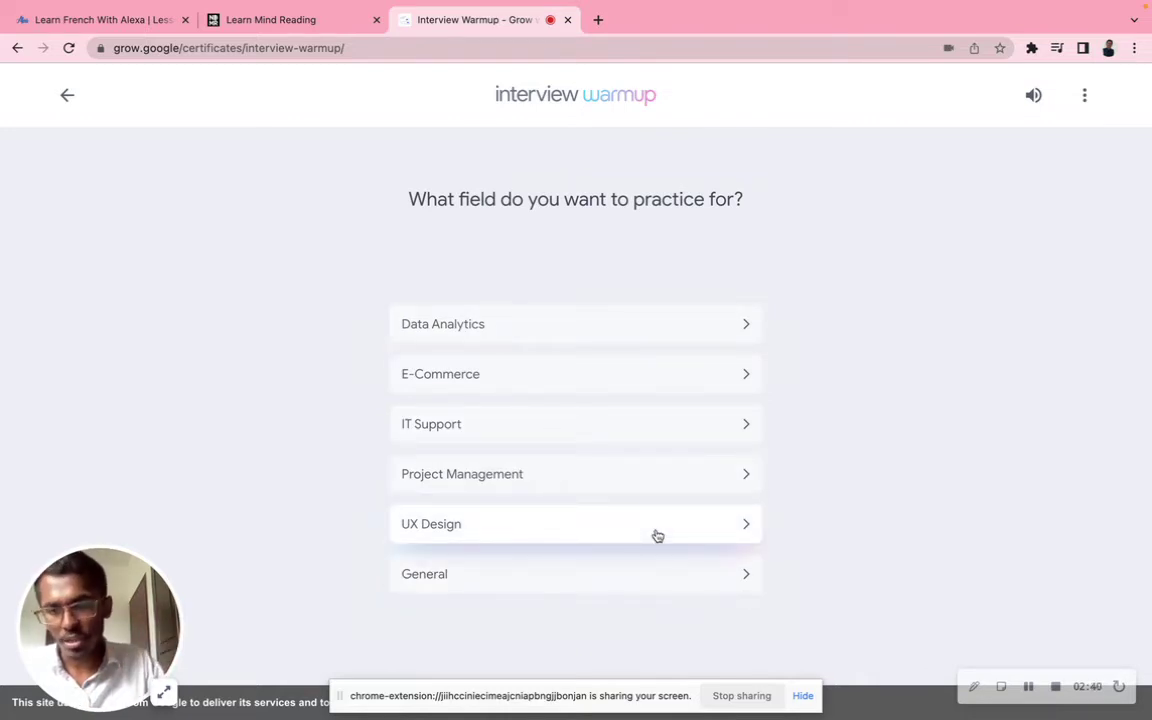
{"action": "left_click", "coordinate": [624, 583]}
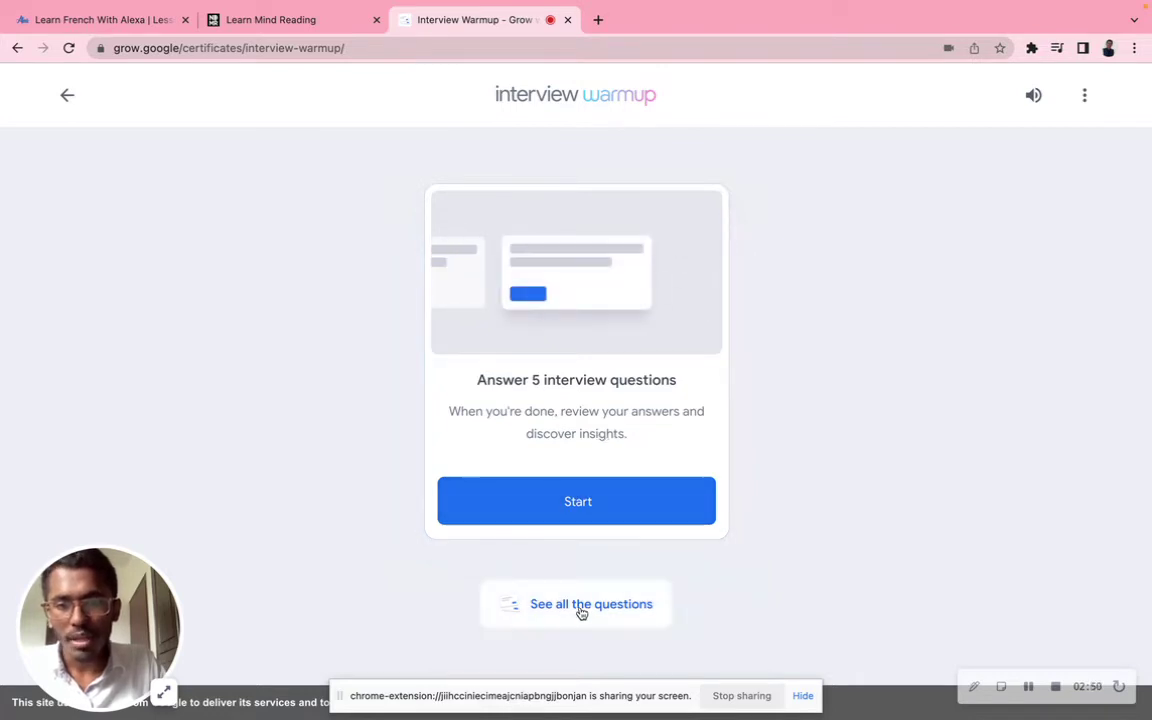
{"action": "left_click", "coordinate": [612, 490]}
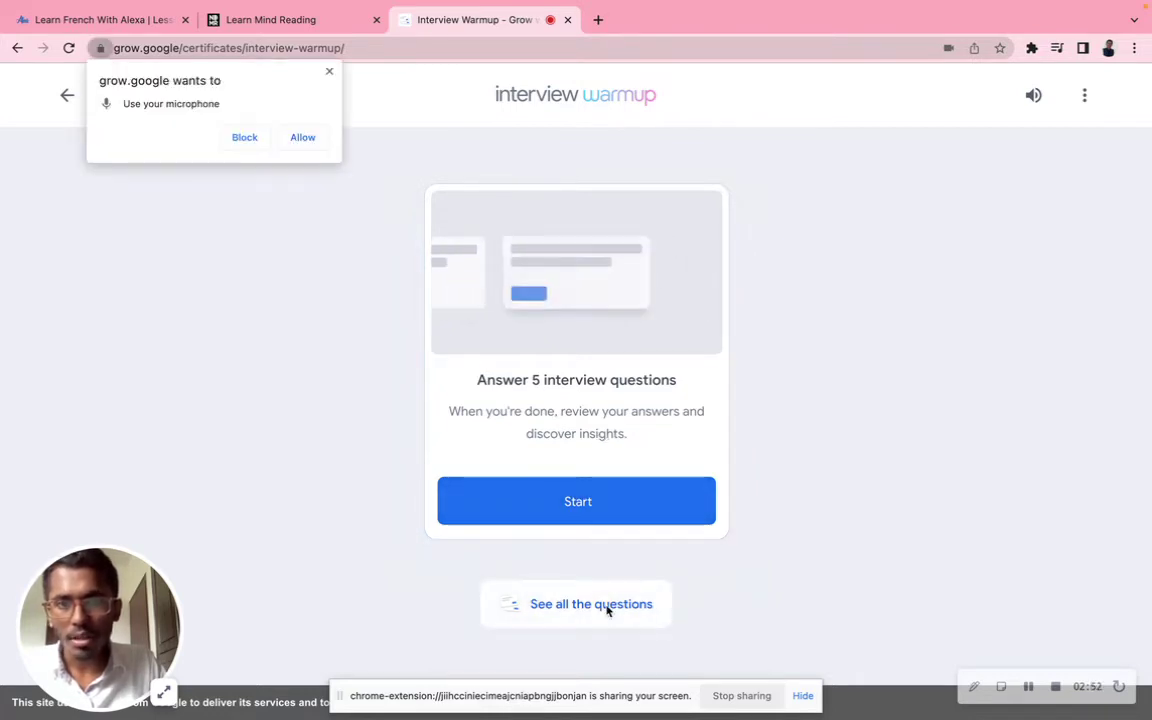
{"action": "left_click", "coordinate": [310, 137]}
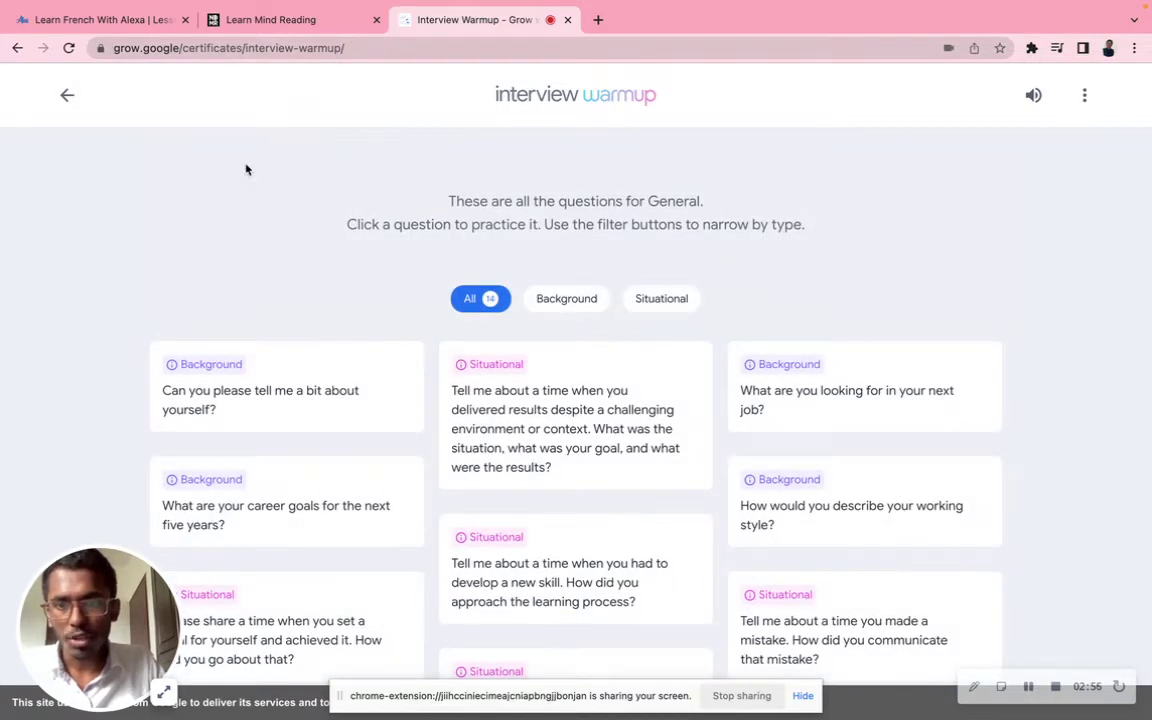
Go back from the question list to the field-selection page and pick General again.
{"action": "scroll", "coordinate": [72, 120], "scroll_direction": "down", "scroll_amount": 3}
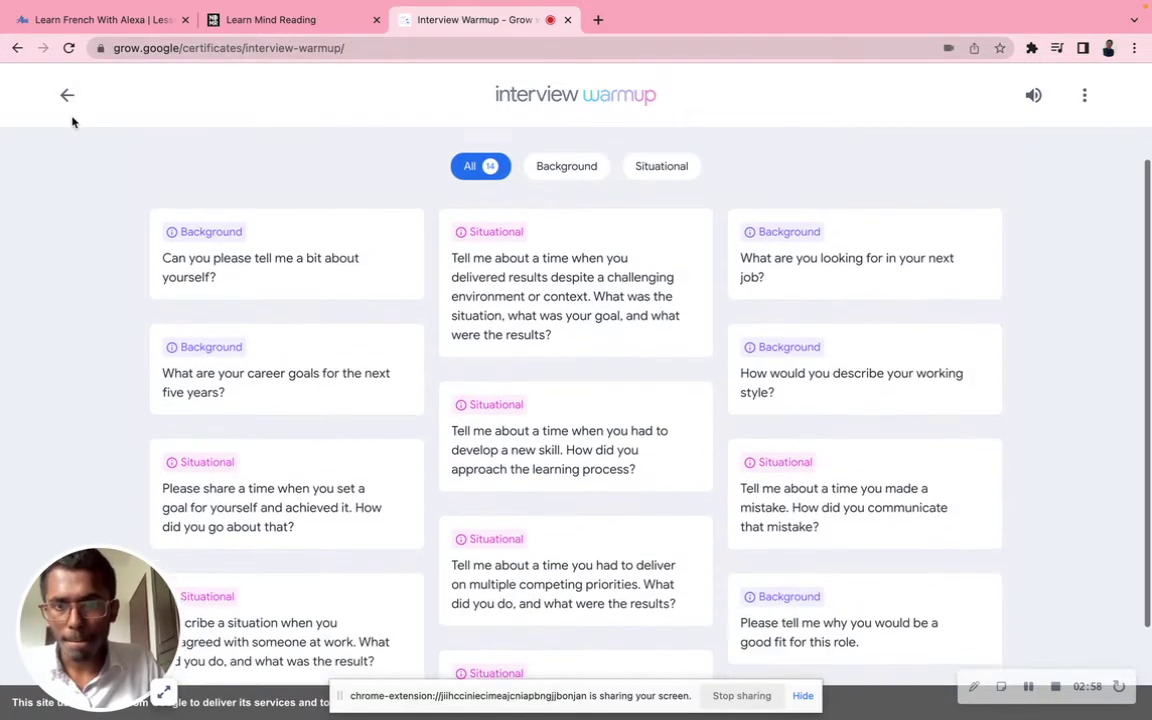
{"action": "scroll", "coordinate": [72, 120], "scroll_direction": "down", "scroll_amount": 2}
{"action": "left_click", "coordinate": [67, 95]}
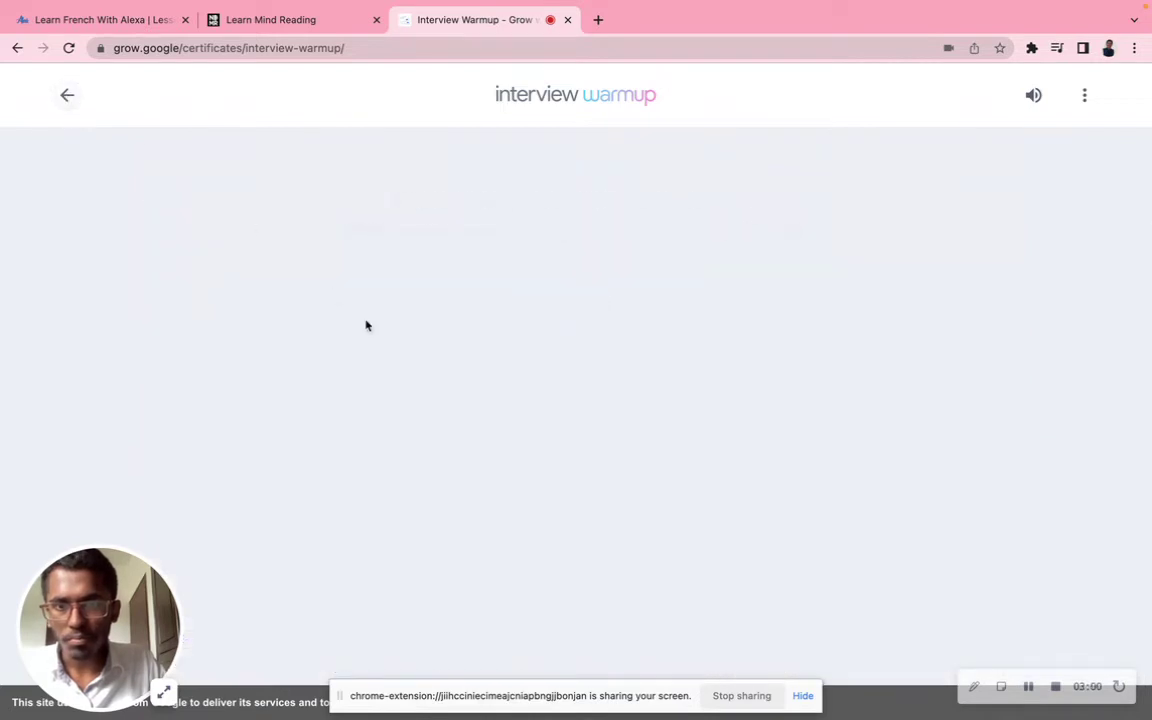
{"action": "left_click", "coordinate": [530, 575]}
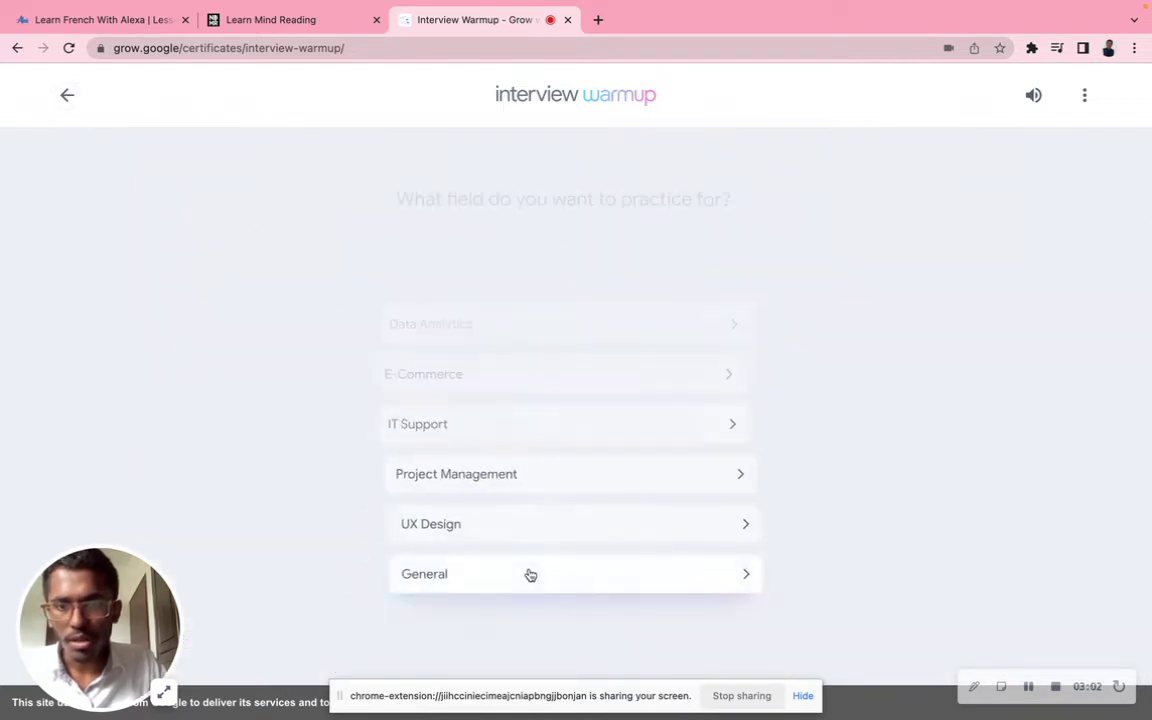
Speak an answer to the first General question about being a good fit, then expand its transcript.
{"action": "left_click", "coordinate": [550, 503]}
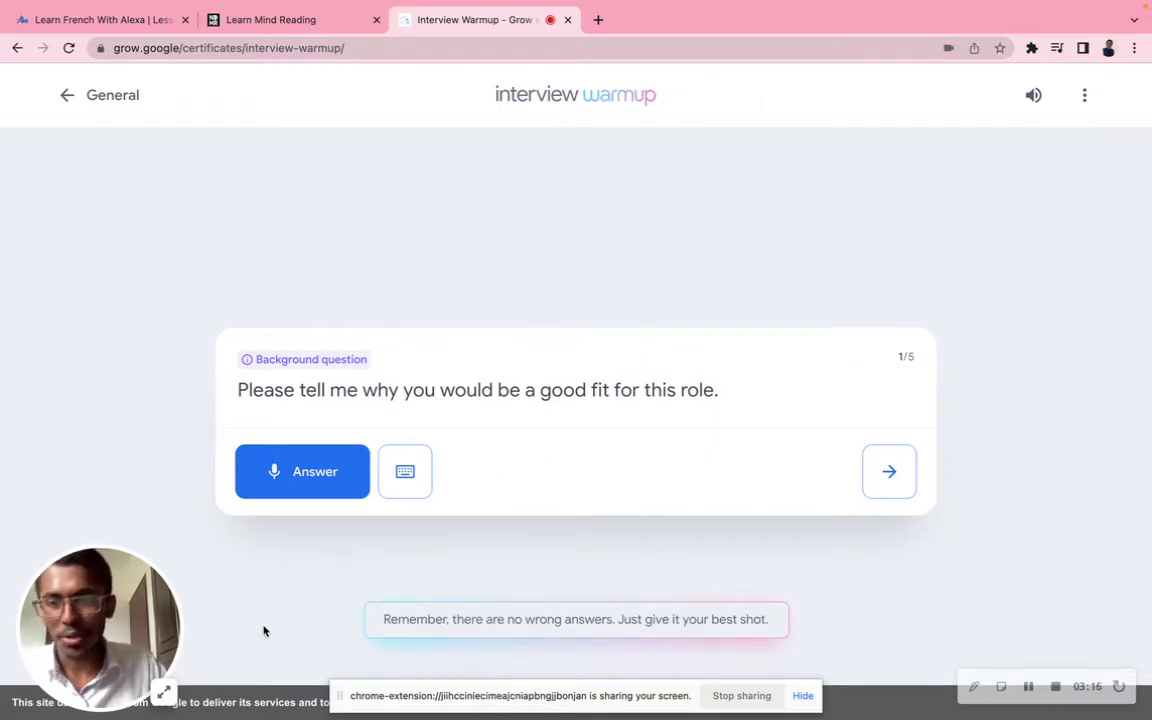
{"action": "left_click", "coordinate": [308, 484]}
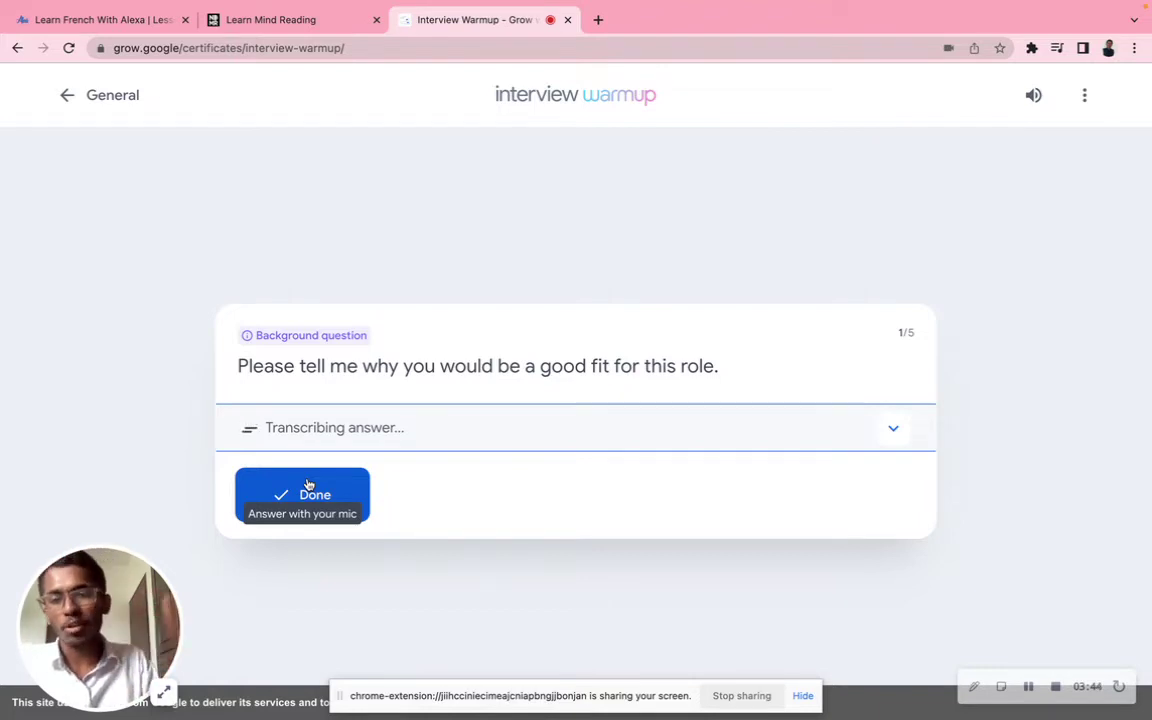
{"action": "left_click", "coordinate": [309, 484]}
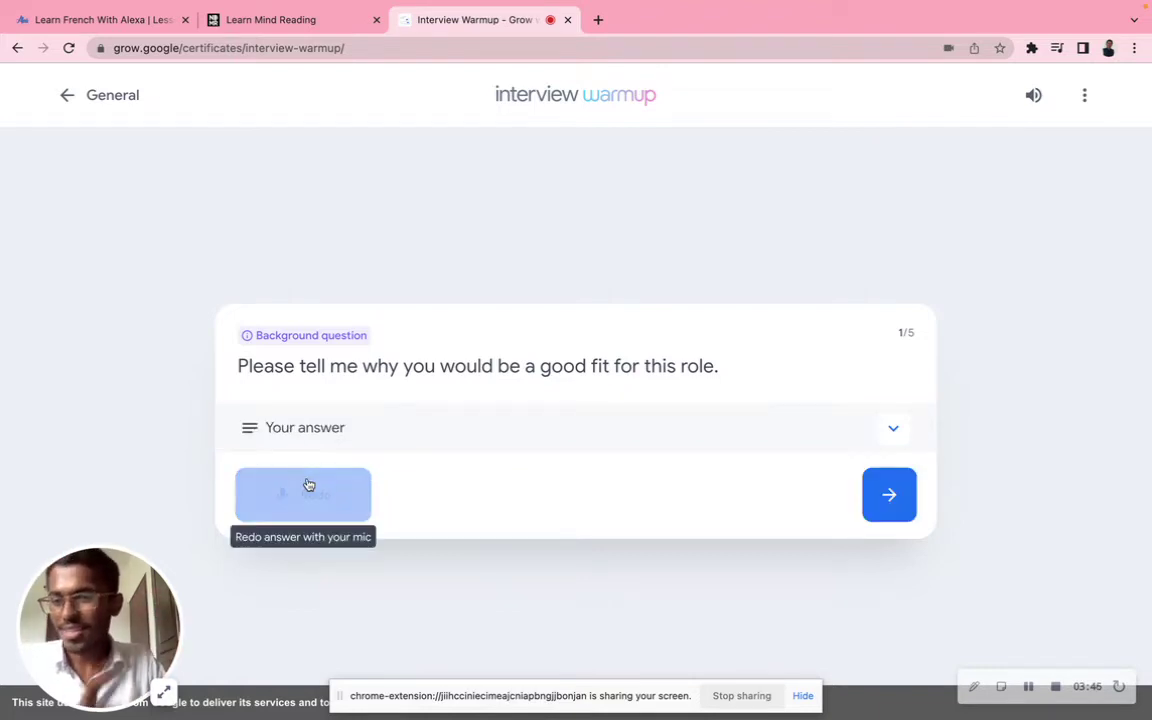
{"action": "left_click", "coordinate": [889, 494]}
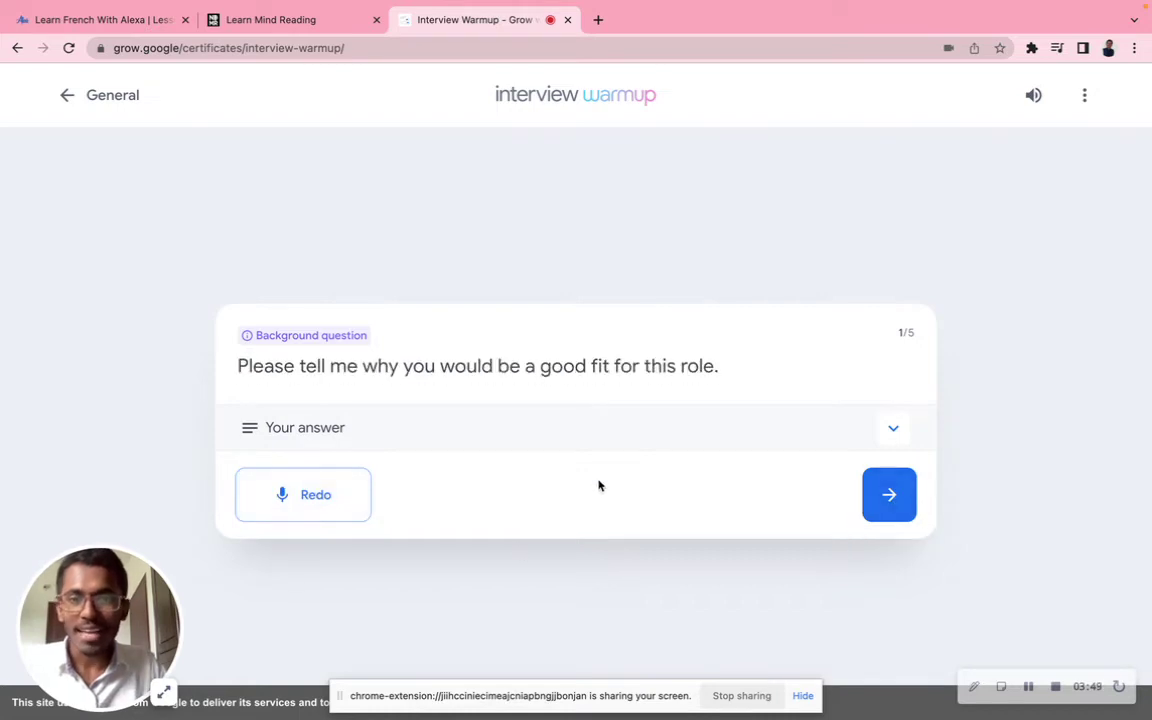
{"action": "left_click", "coordinate": [893, 428]}
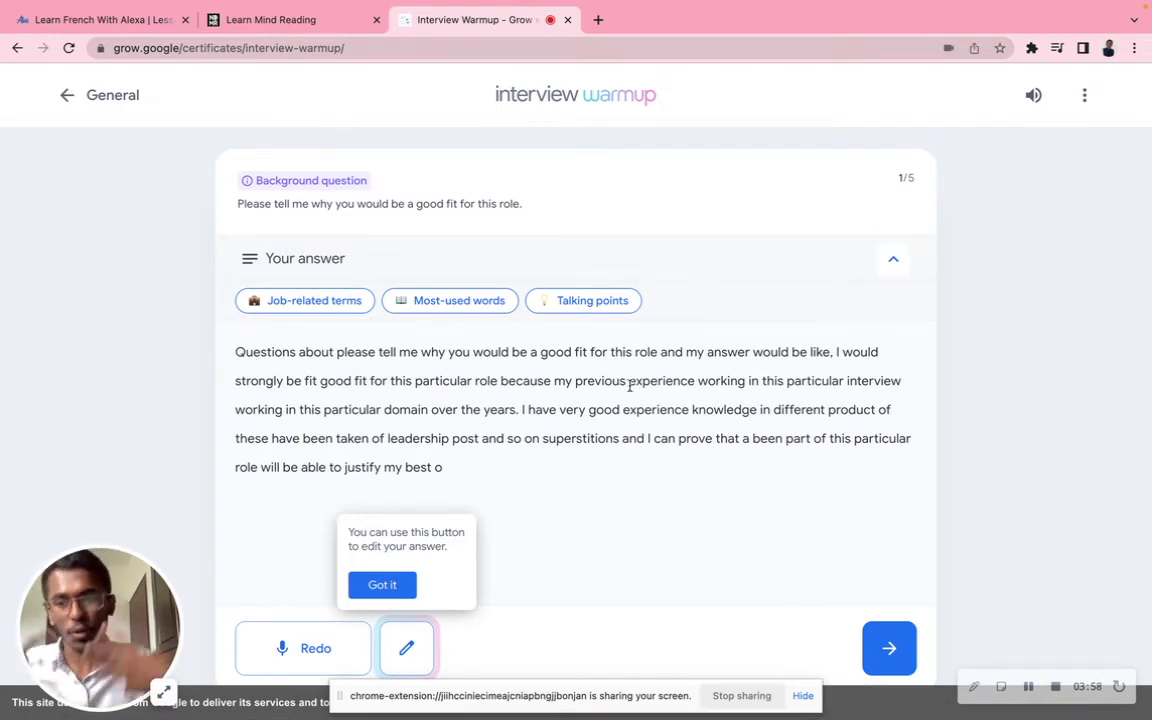
Review job-related terms, including tips for 'role' and the full list, then highlight most-used words.
{"action": "left_click", "coordinate": [308, 303]}
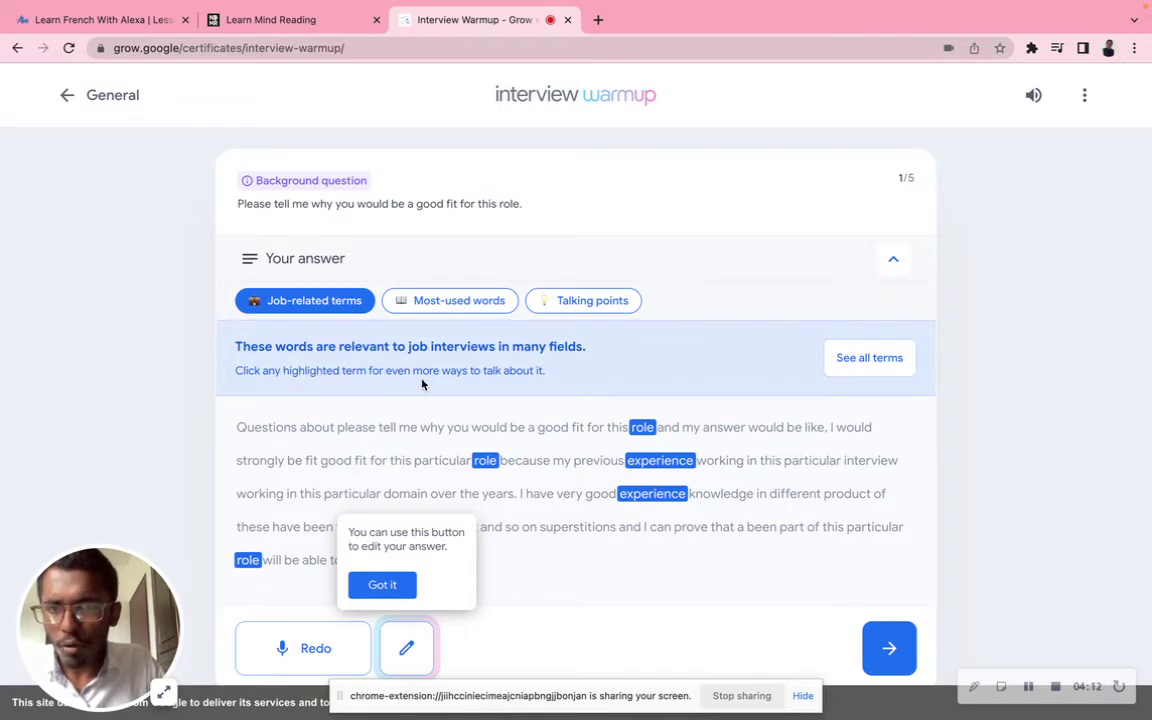
{"action": "left_click", "coordinate": [643, 427]}
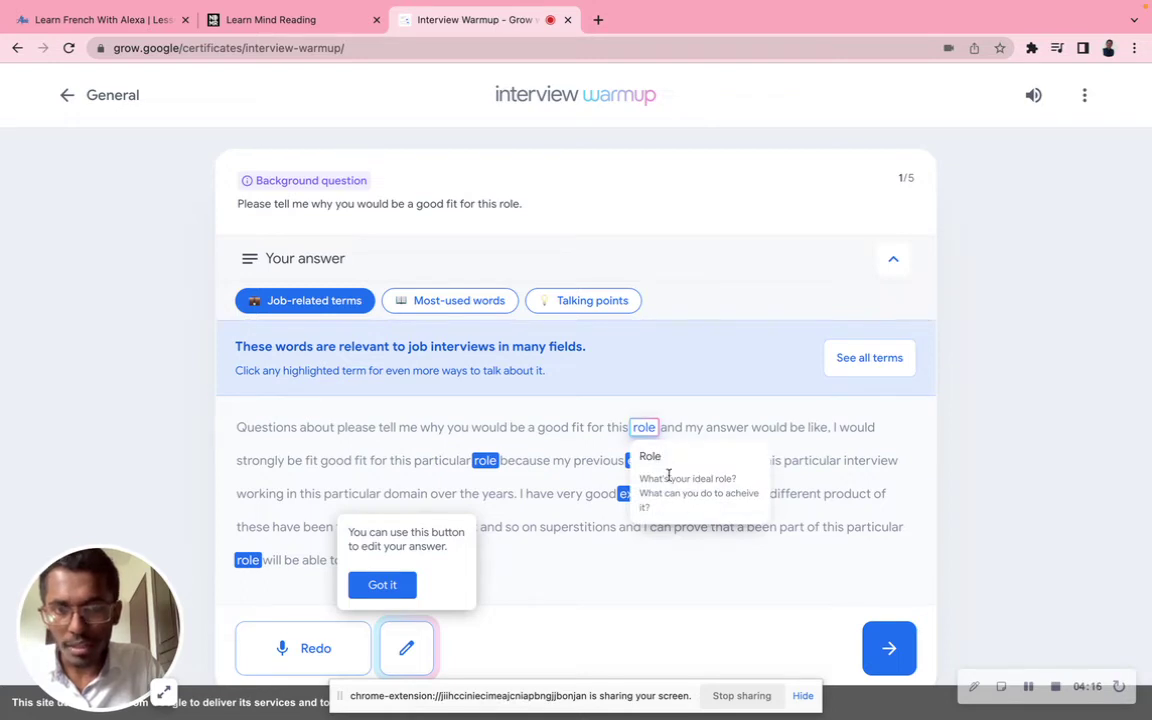
{"action": "left_click", "coordinate": [893, 372]}
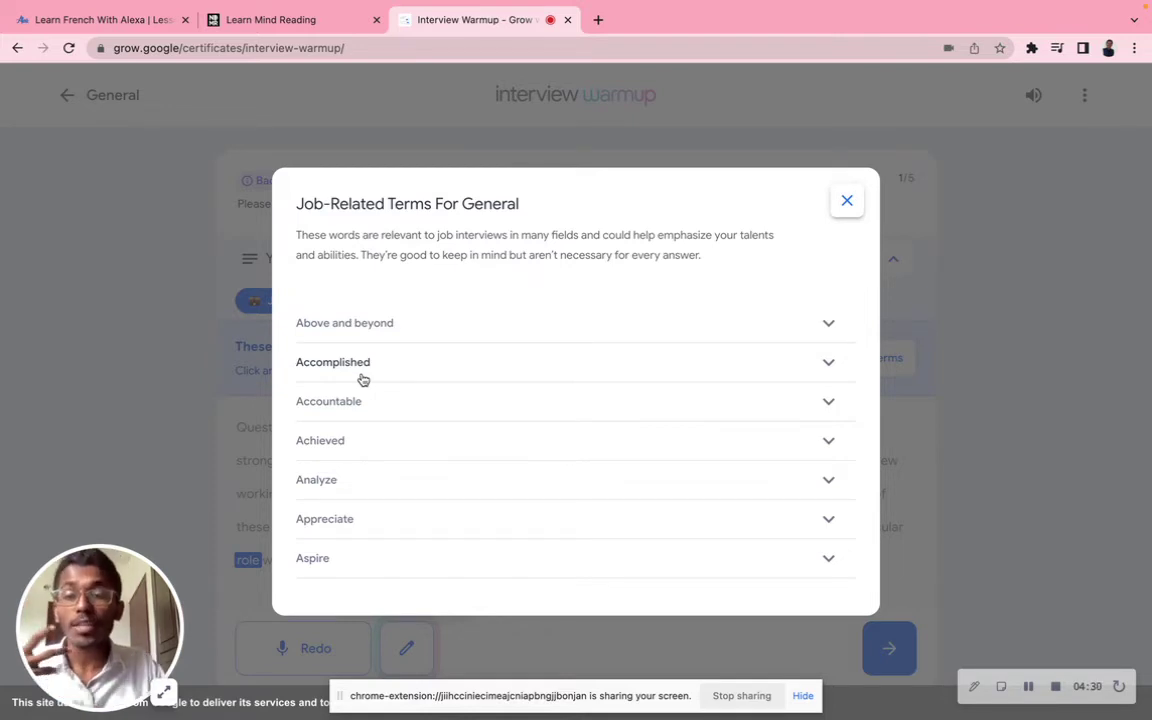
{"action": "left_click", "coordinate": [846, 203]}
{"action": "left_click", "coordinate": [487, 305]}
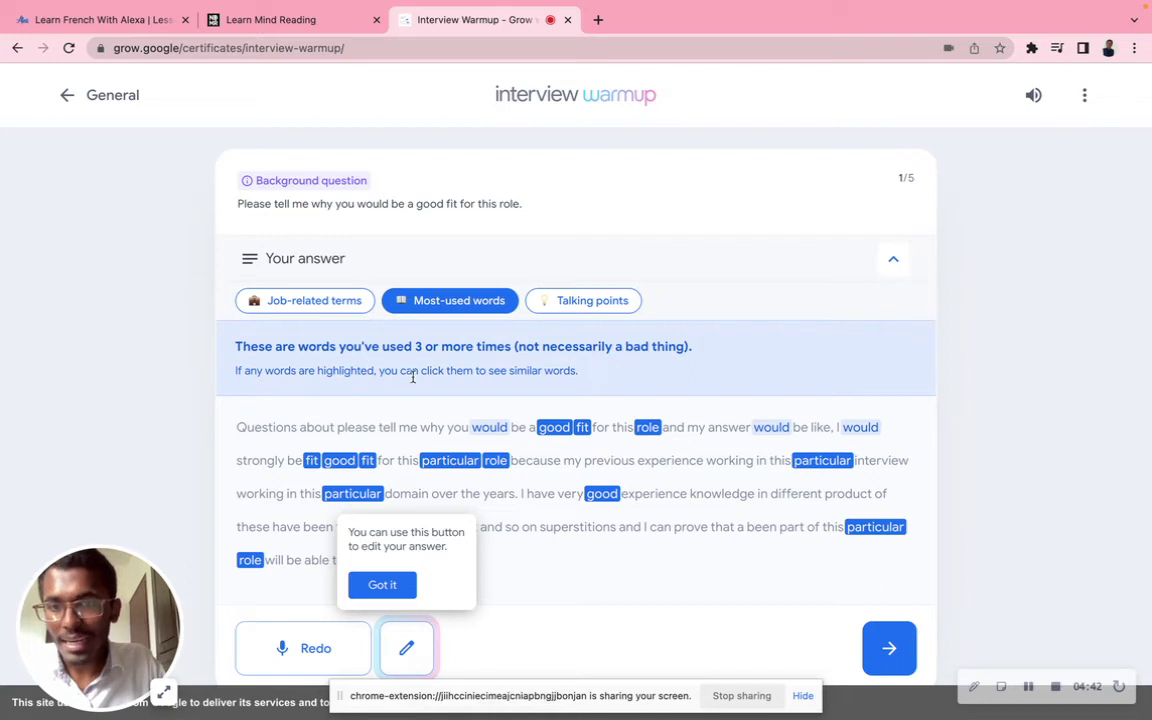
See similar-word suggestions for 'good', 'particular' and 'fit', then show the talking points.
{"action": "left_click", "coordinate": [557, 429]}
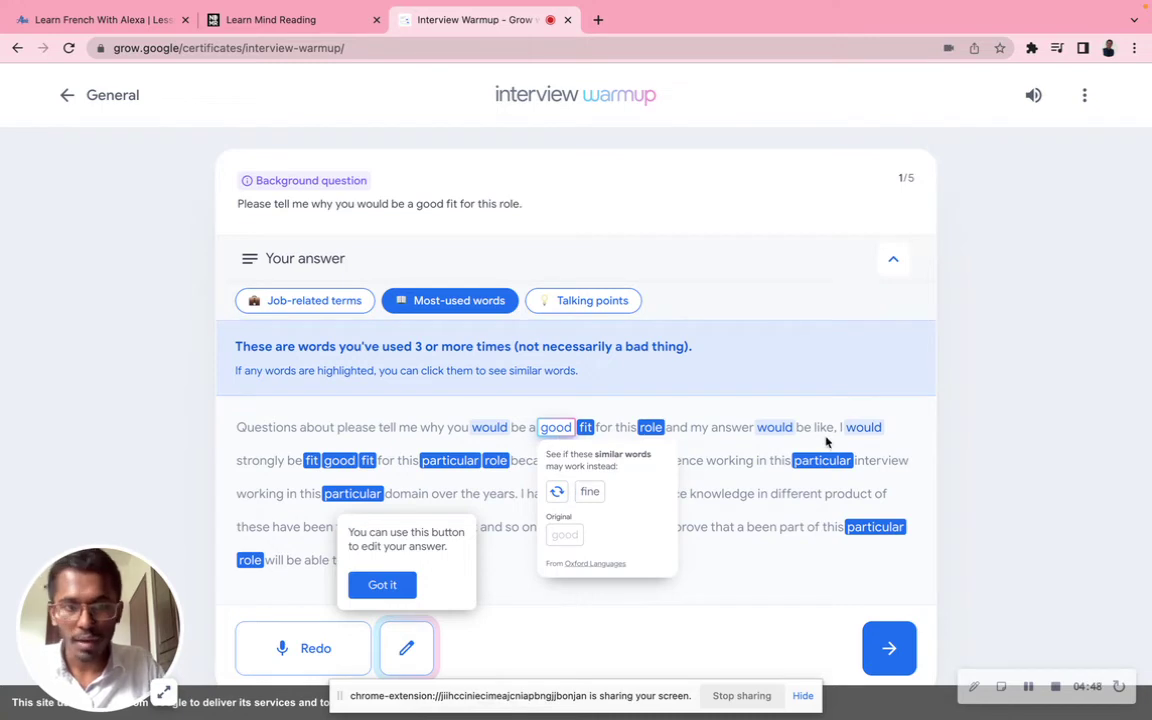
{"action": "left_click", "coordinate": [824, 460]}
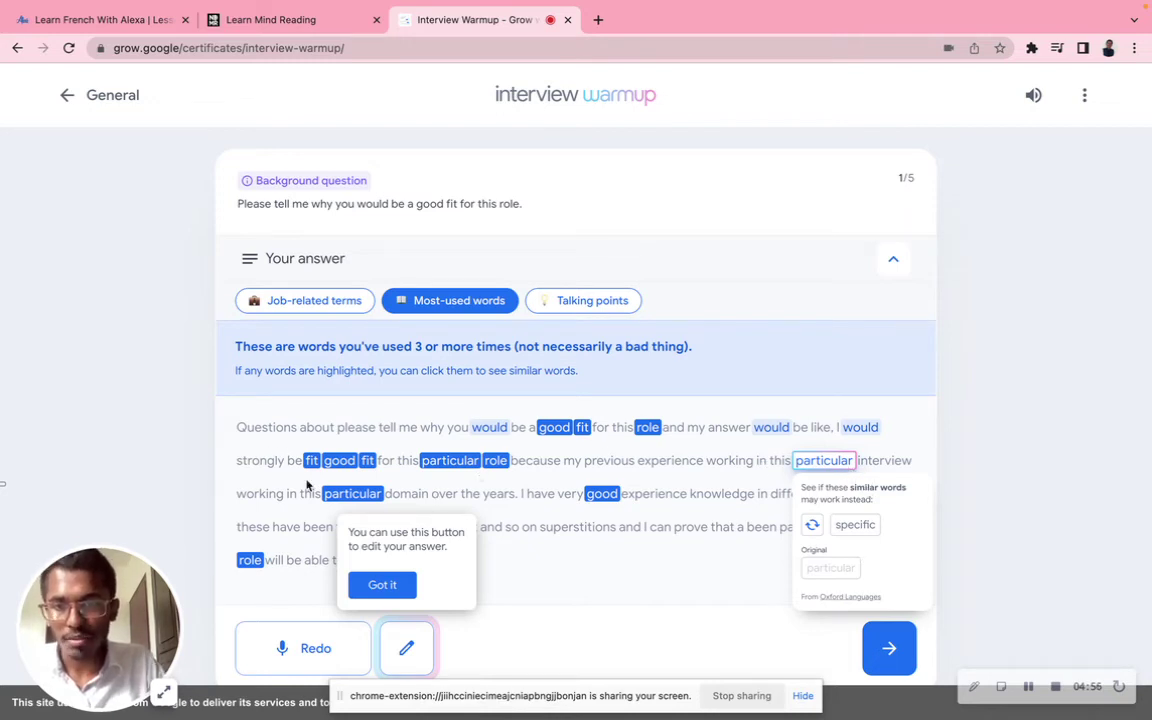
{"action": "left_click", "coordinate": [368, 461]}
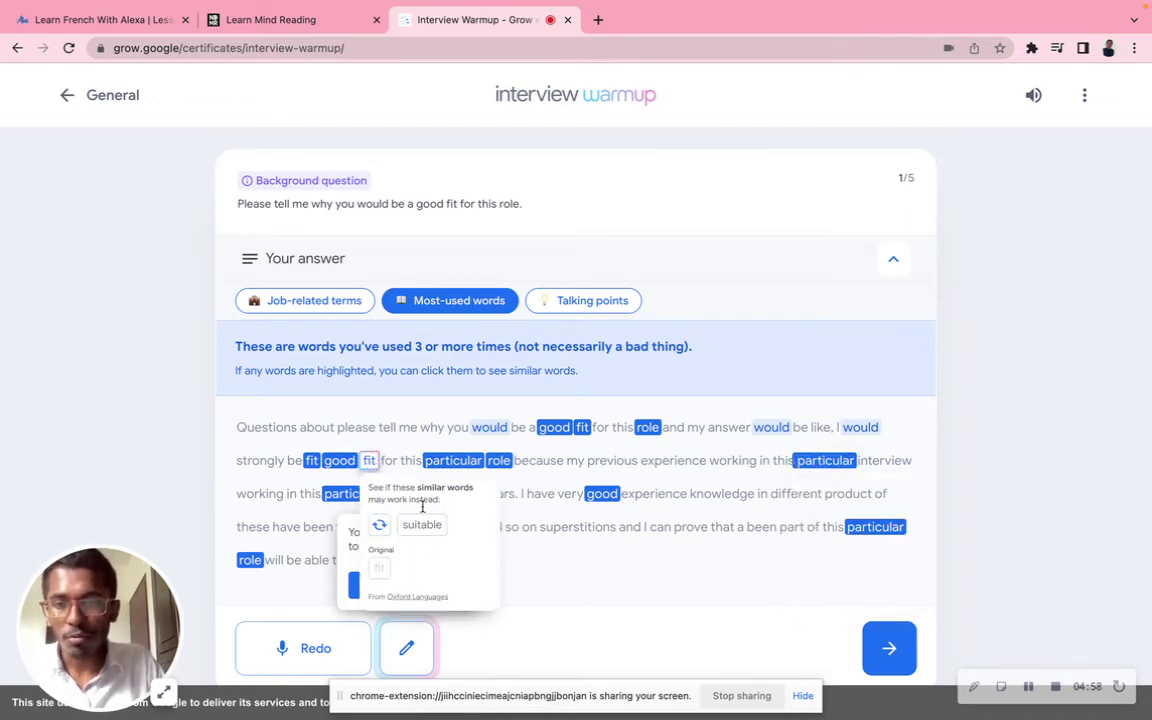
{"action": "left_click", "coordinate": [595, 309]}
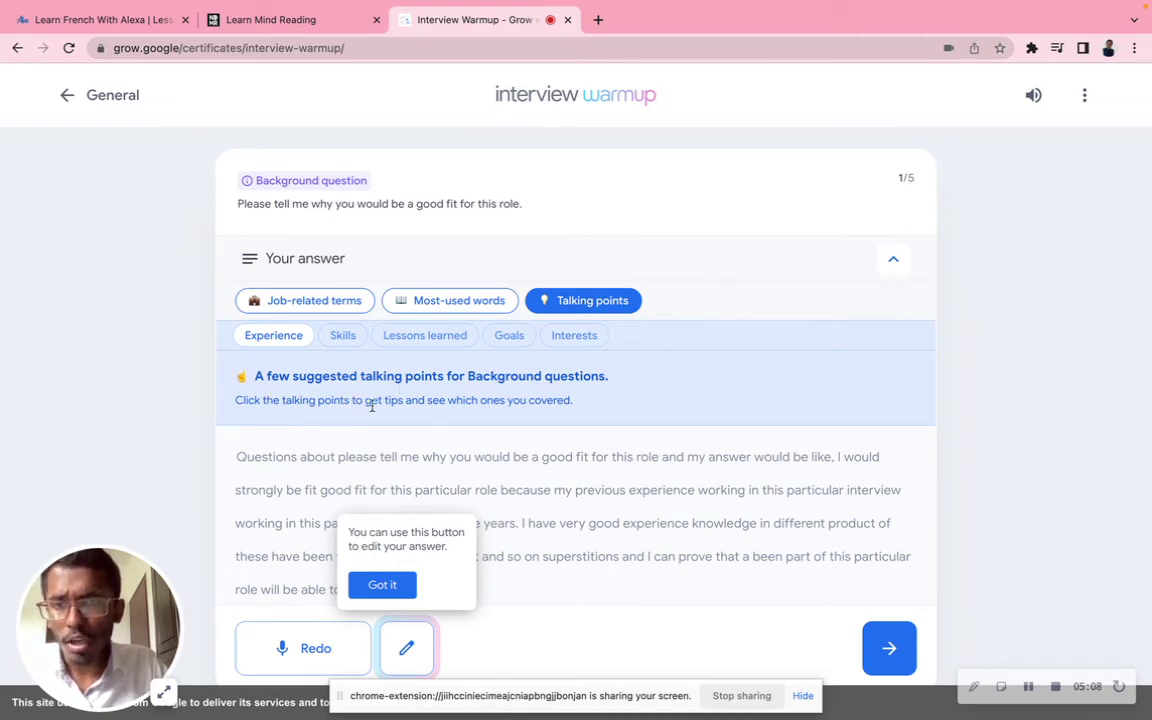
Check the Skills, Lessons learned, Goals and Interests talking points, then advance to question 2.
{"action": "left_click", "coordinate": [334, 337]}
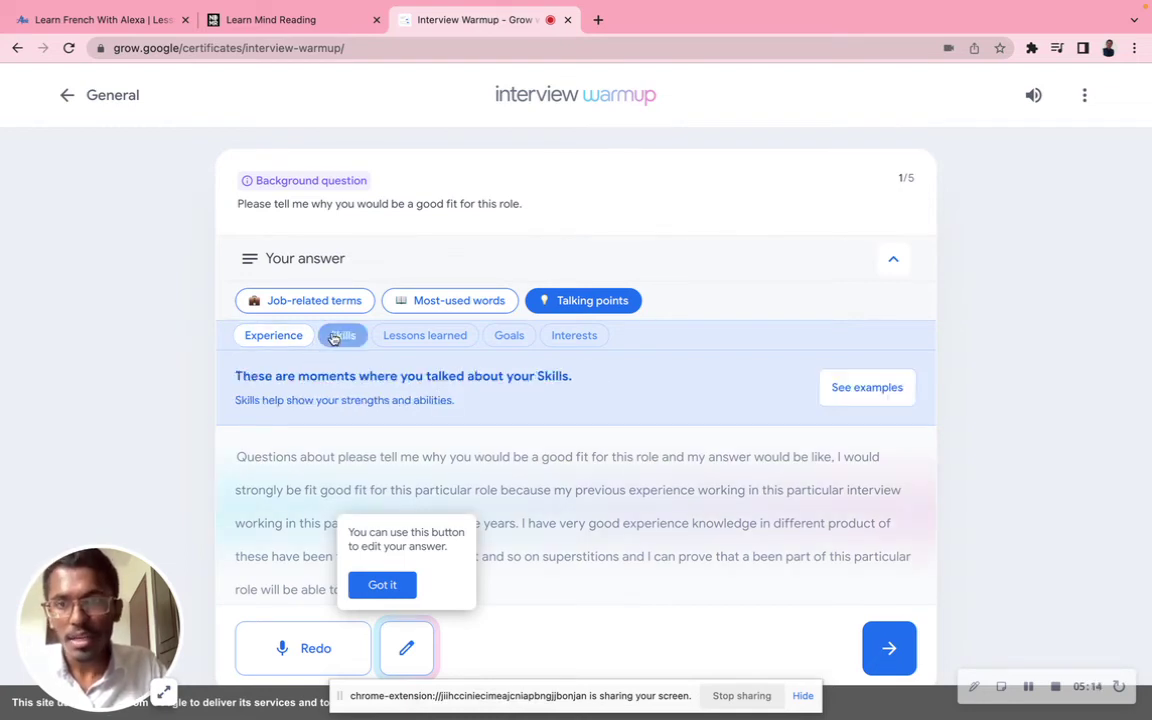
{"action": "left_click", "coordinate": [427, 335]}
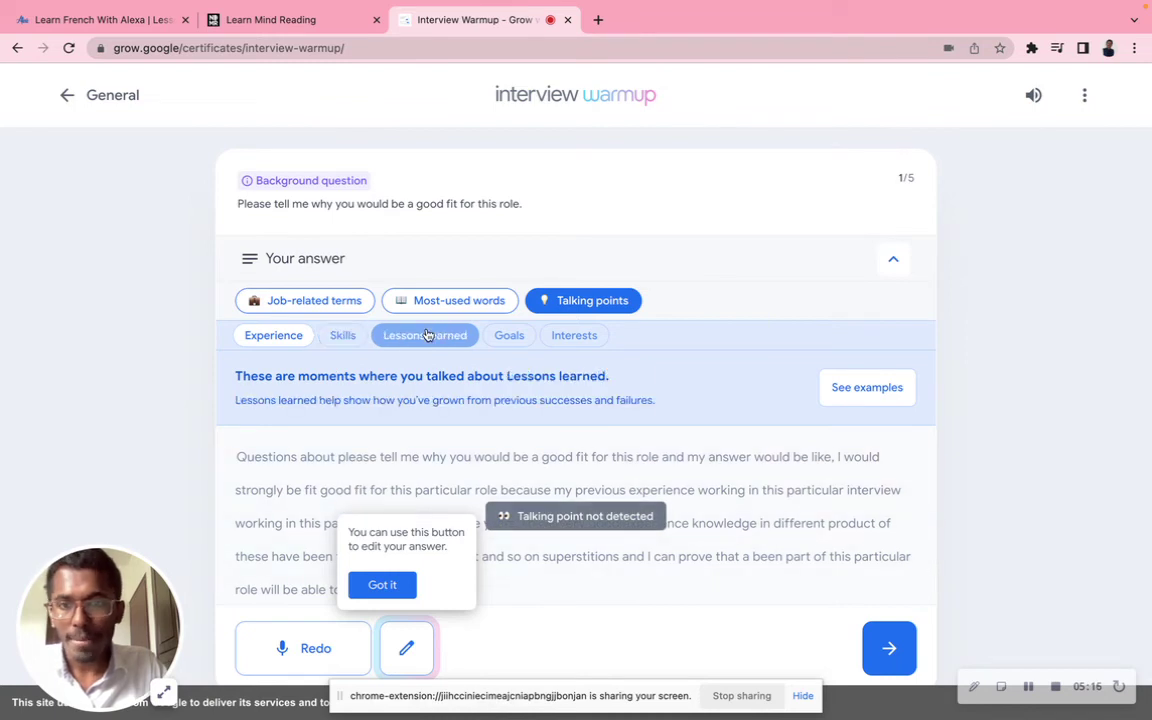
{"action": "left_click", "coordinate": [508, 336]}
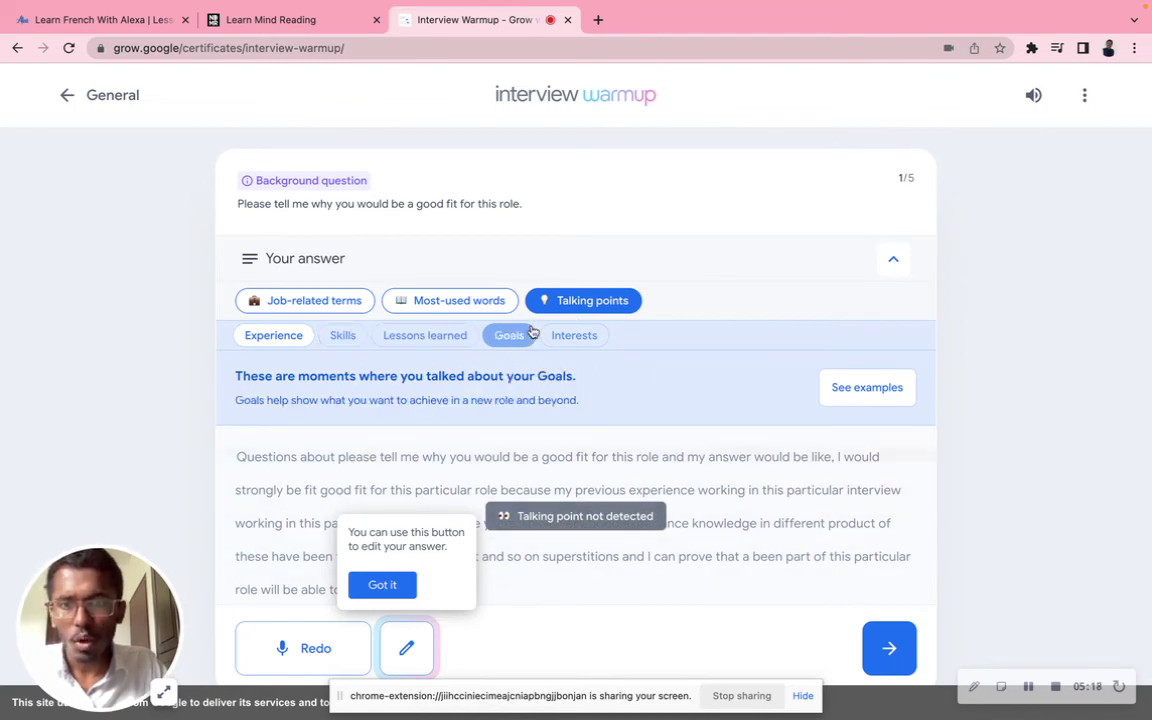
{"action": "left_click", "coordinate": [556, 337]}
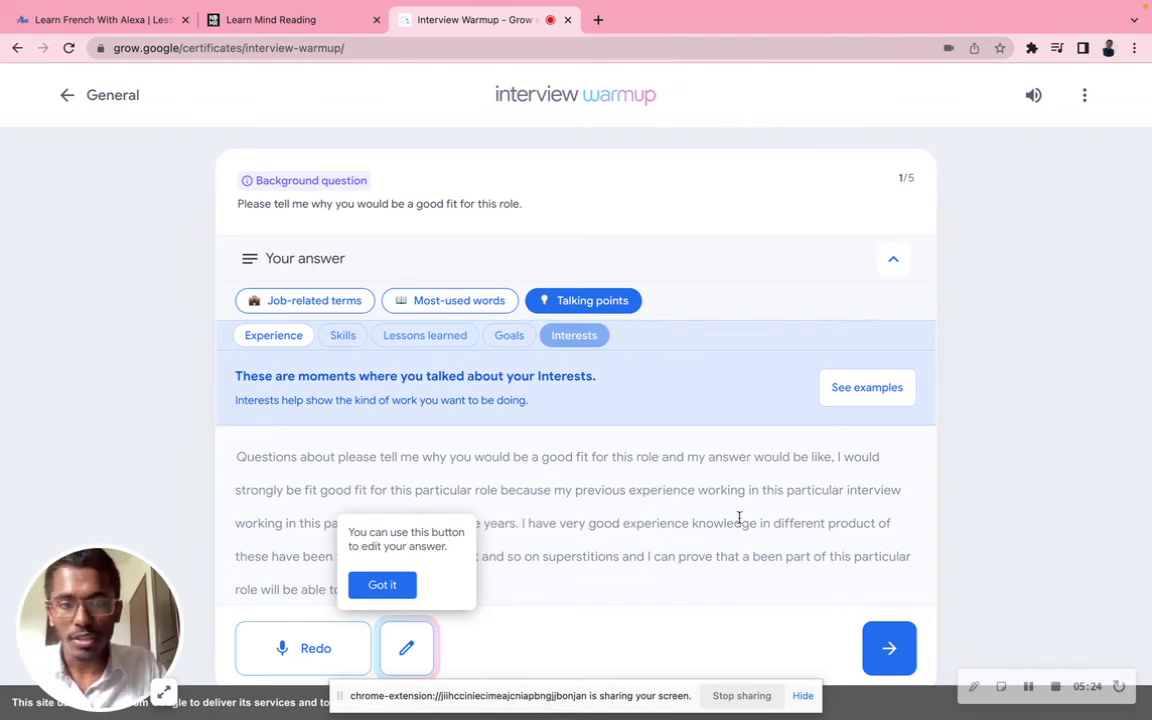
{"action": "left_click", "coordinate": [889, 650]}
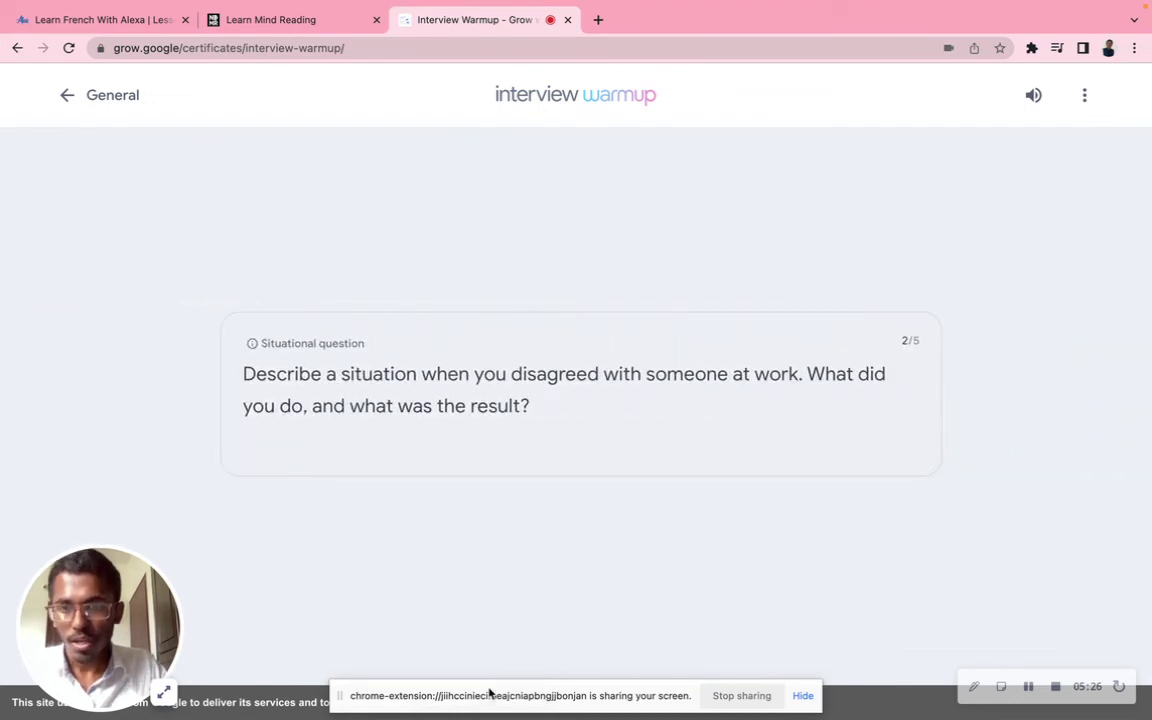
{"action": "left_click", "coordinate": [163, 690]}
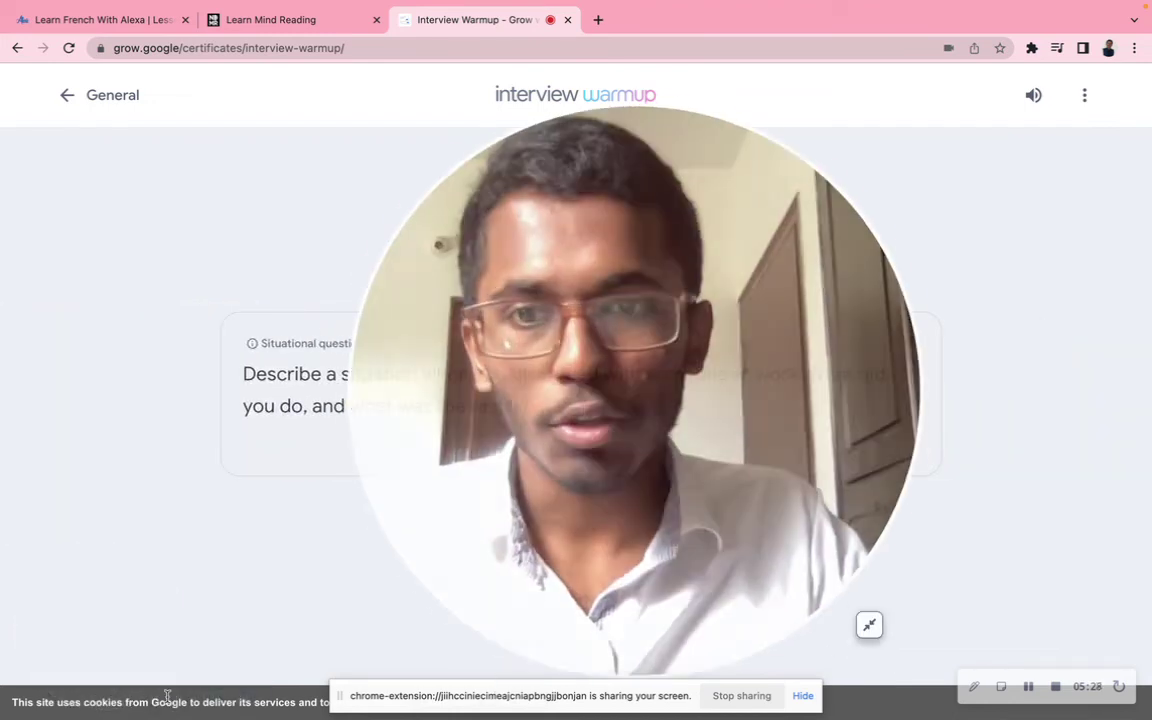